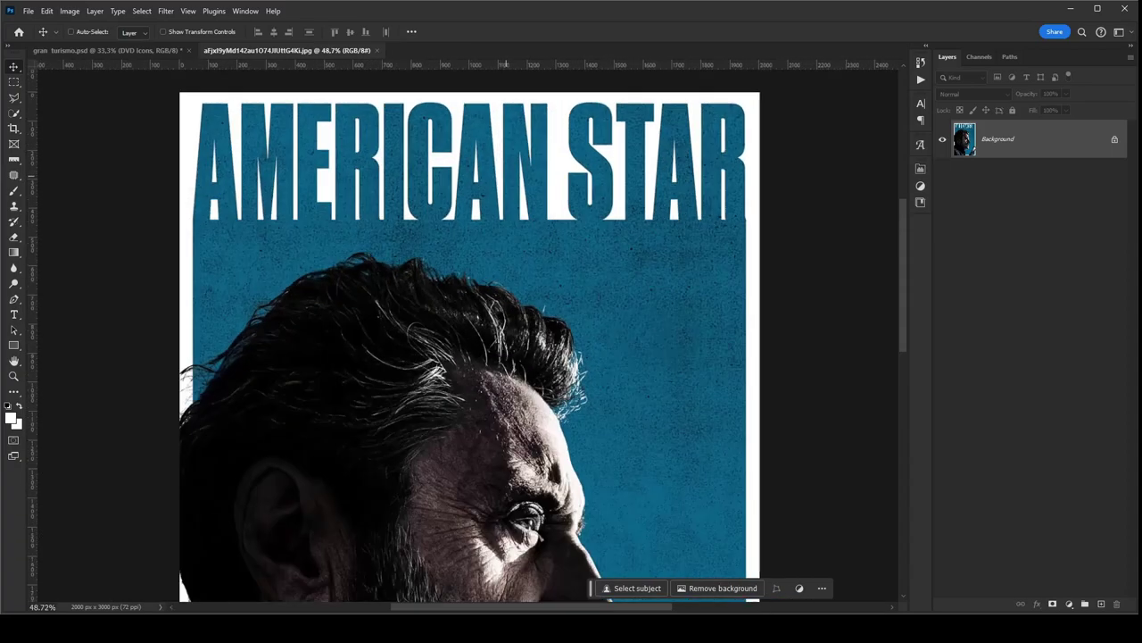
# - Clone-stamp the AMERICAN STAR title letters out with the surrounding blue texture
pyautogui.moveTo(451, 254); pyautogui.dragTo(499, 254)
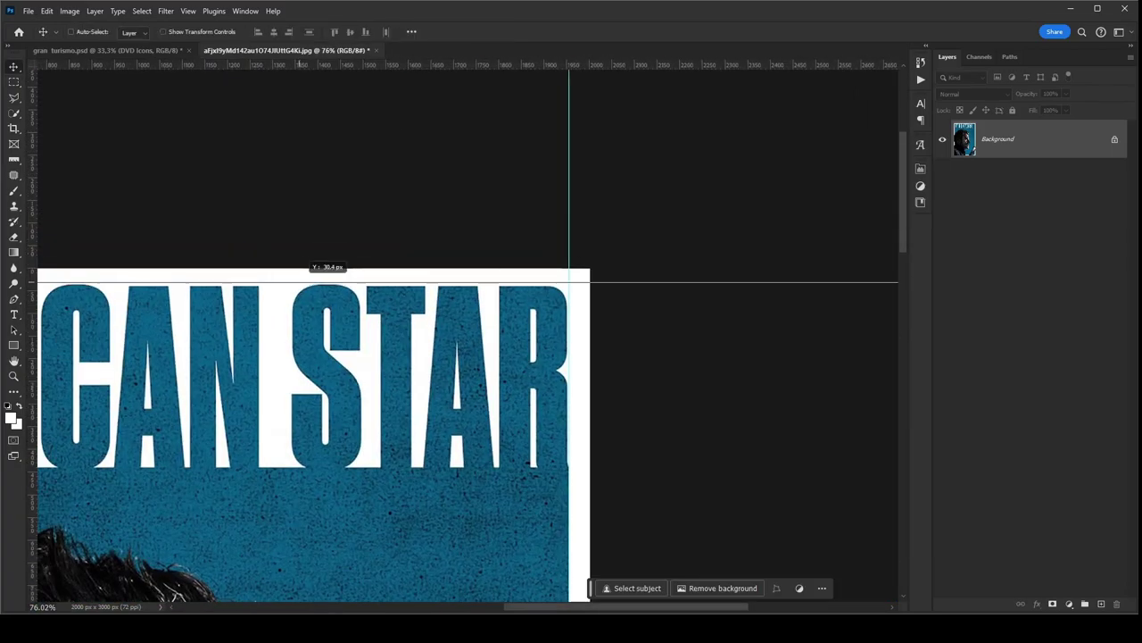
pyautogui.moveTo(500, 254); pyautogui.dragTo(463, 278)
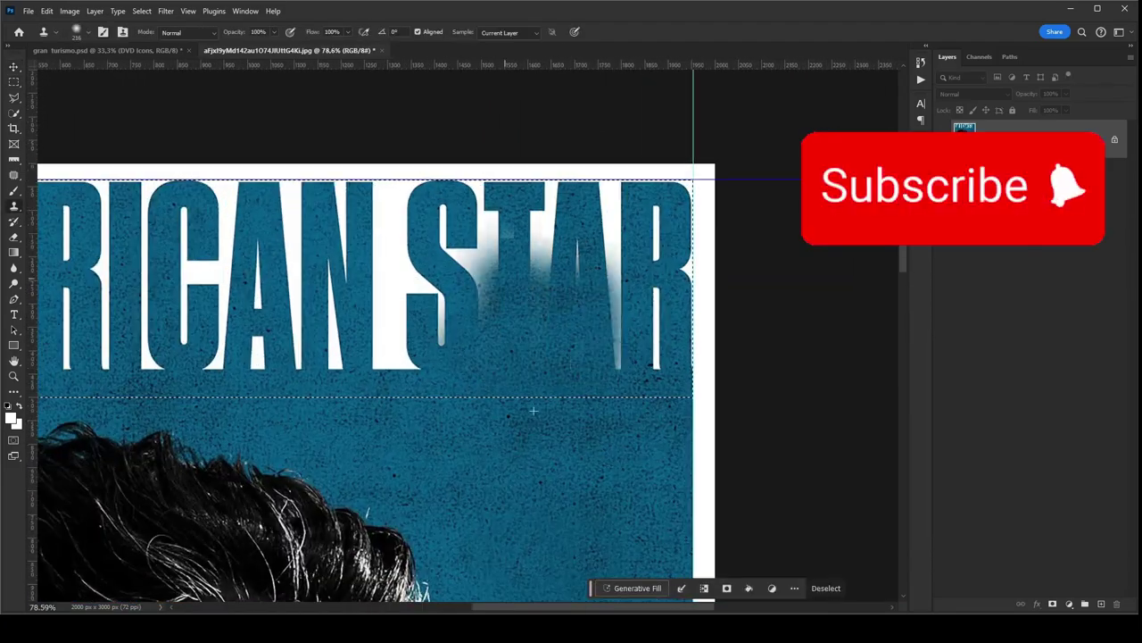
pyautogui.moveTo(533, 411)
pyautogui.mouseDown()
pyautogui.moveTo(500, 267)
pyautogui.moveTo(428, 249)
pyautogui.moveTo(580, 389)
pyautogui.mouseUp()
pyautogui.moveTo(536, 223); pyautogui.dragTo(580, 387)
pyautogui.moveTo(402, 223); pyautogui.dragTo(258, 232)
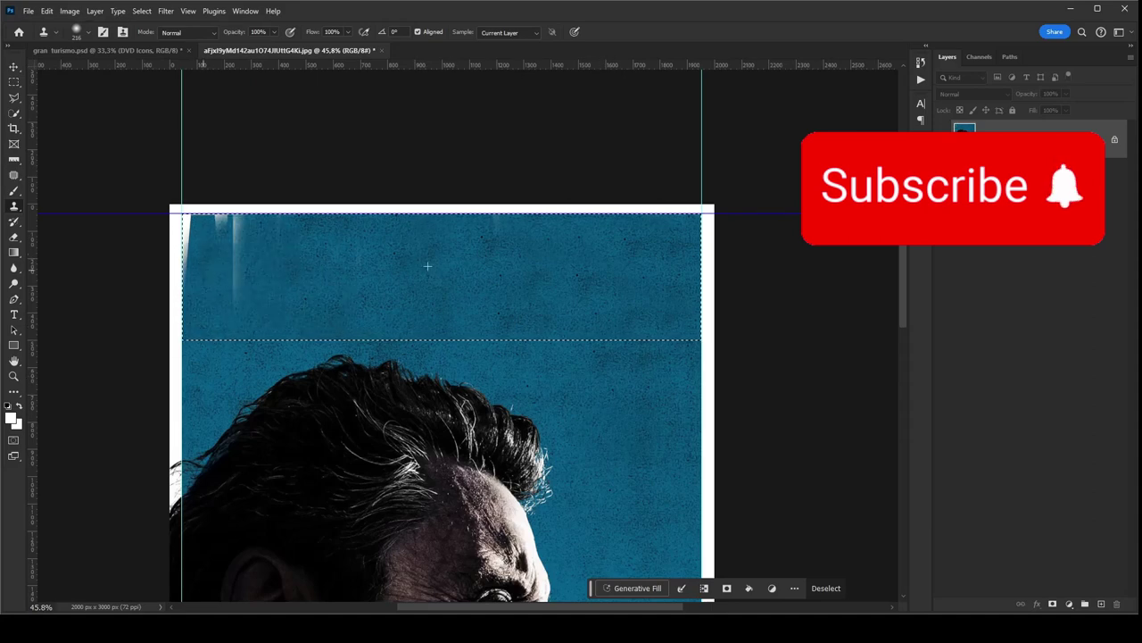
# - Patch the remaining pale streaks using a rectangle of clean blue background
pyautogui.moveTo(536, 237); pyautogui.dragTo(532, 241)
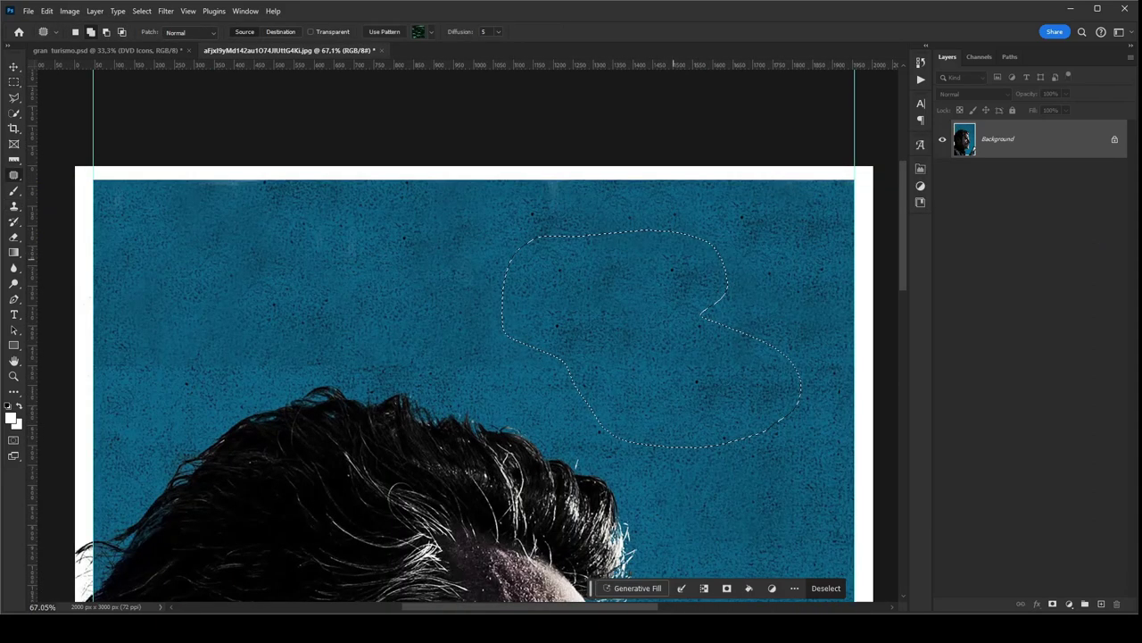
pyautogui.press('m')
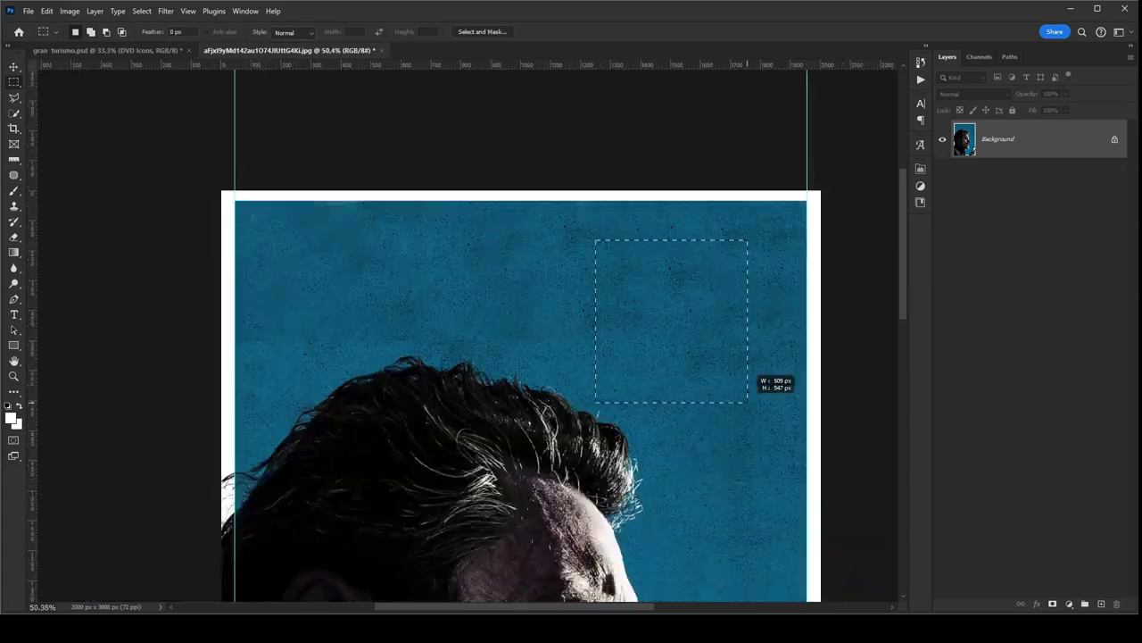
pyautogui.moveTo(596, 239); pyautogui.dragTo(748, 402)
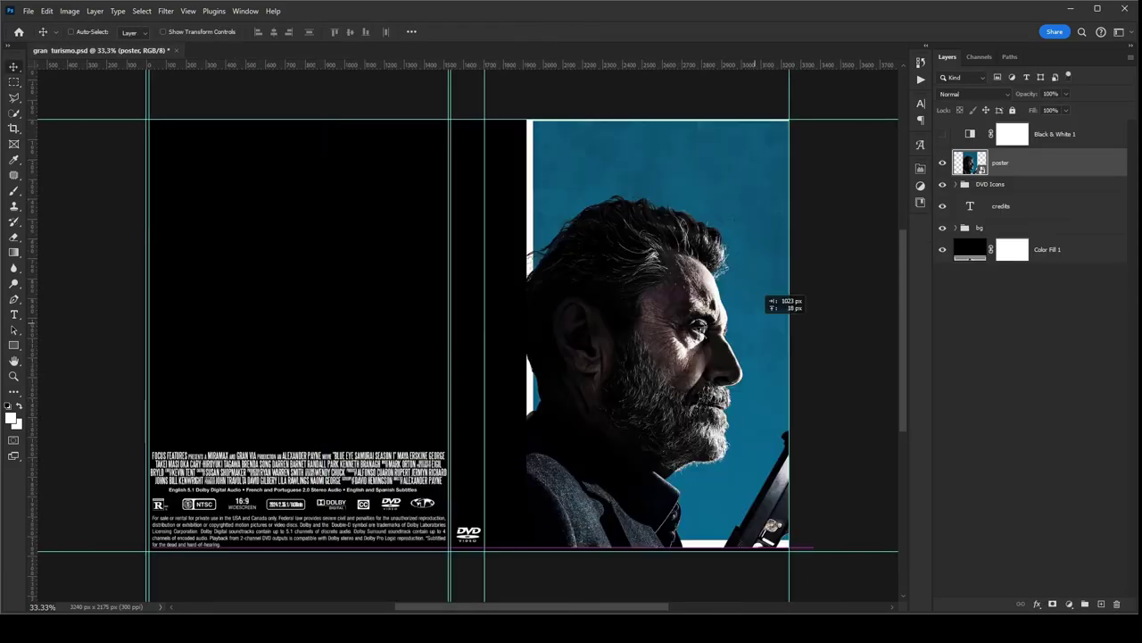
# - Place the cleaned poster into gran turismo.psd, scaled to fill the front cover
pyautogui.moveTo(765, 301); pyautogui.dragTo(778, 473)
pyautogui.scroll(-3, 777, 500)
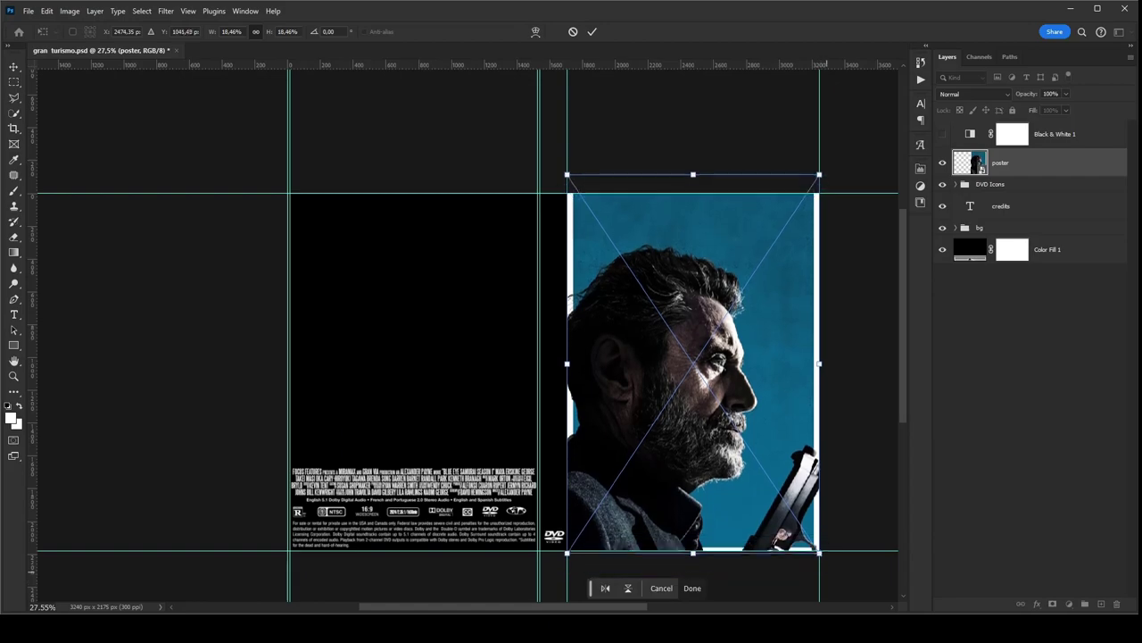
pyautogui.moveTo(678, 382); pyautogui.dragTo(675, 369)
pyautogui.scroll(5, 800, 571)
pyautogui.press('Return')
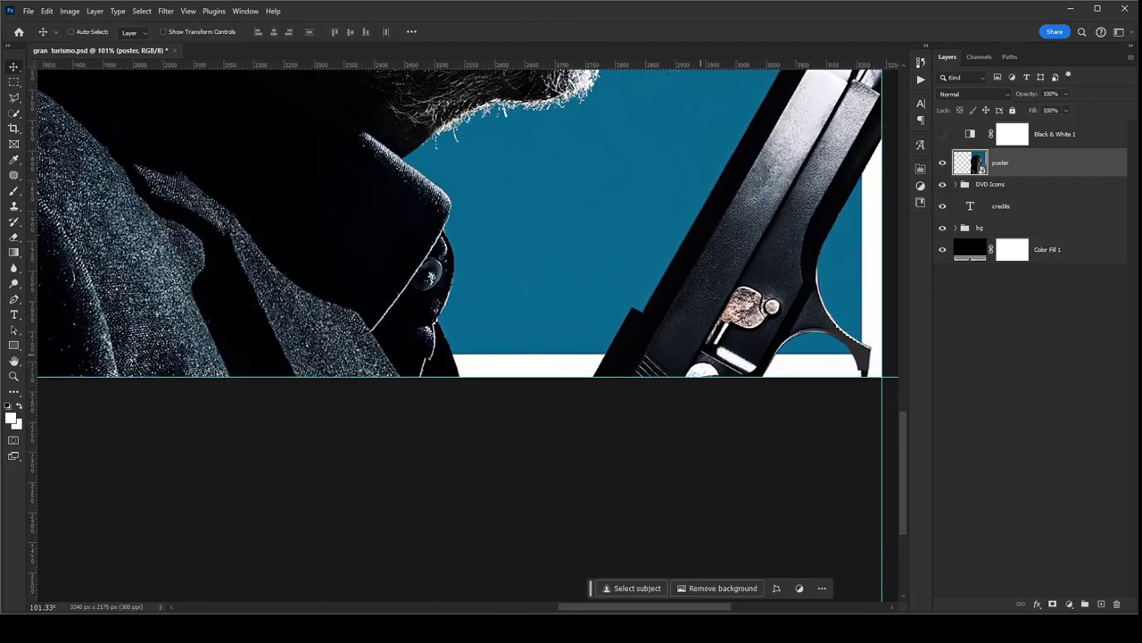
pyautogui.scroll(-5, 473, 512)
pyautogui.scroll(5, 426, 238)
# - Fill the poster's thin top strip on a new layer and group the poster layers
pyautogui.moveTo(114, 207); pyautogui.dragTo(909, 198)
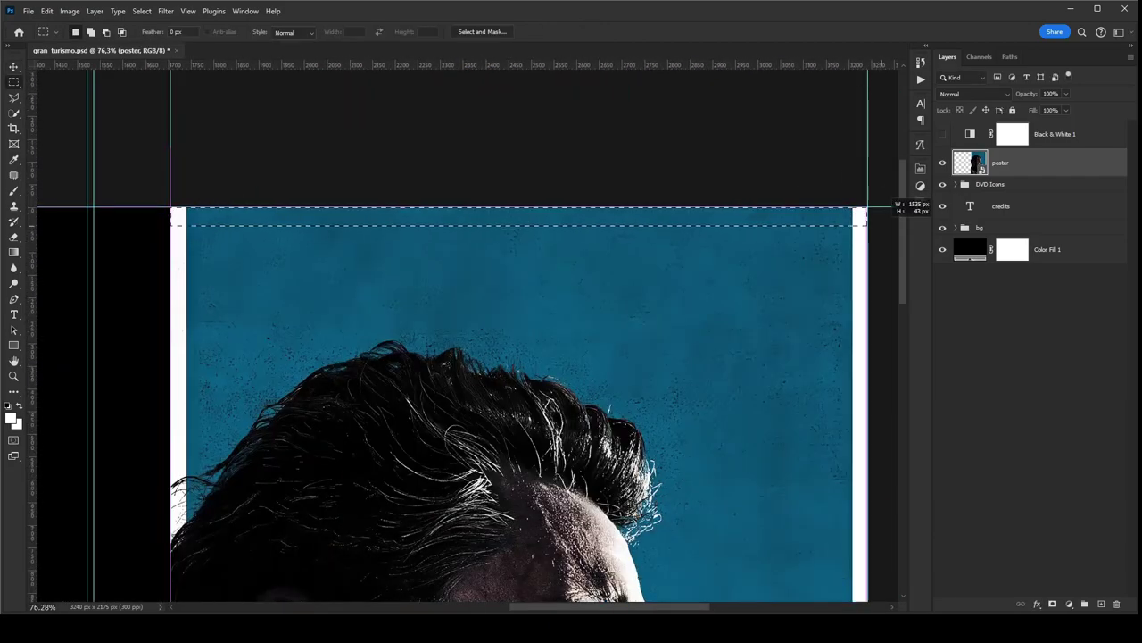
pyautogui.moveTo(171, 207); pyautogui.dragTo(903, 219)
pyautogui.hotkey('ctrl', 'j')
pyautogui.click(826, 587)
pyautogui.scroll(-5, 582, 217)
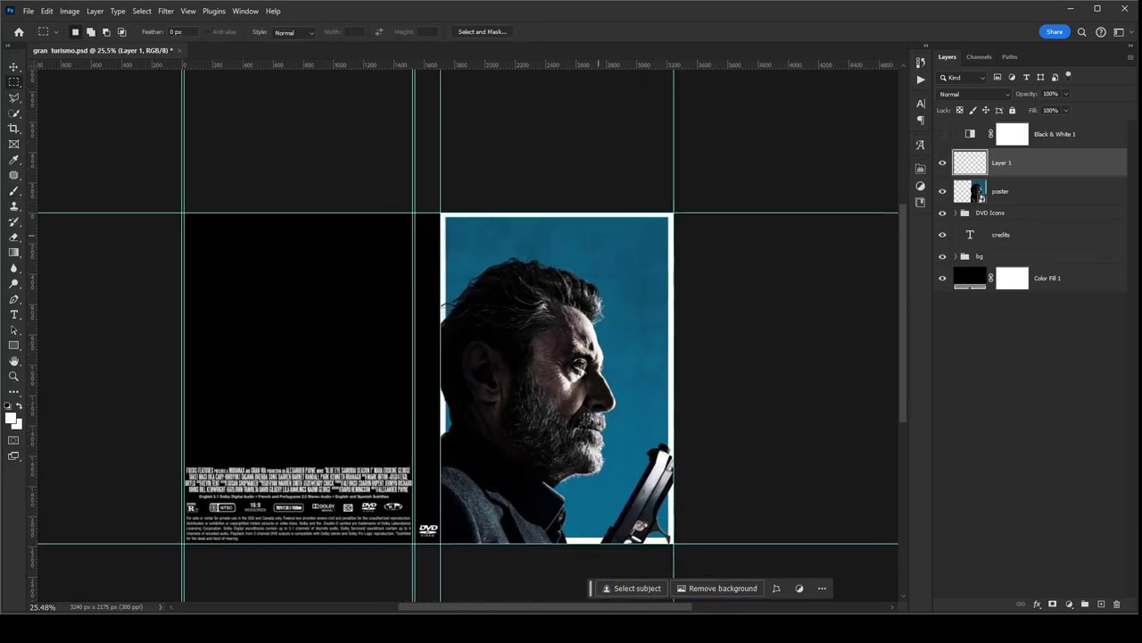
pyautogui.keyDown('shift'); pyautogui.click(999, 191); pyautogui.keyUp('shift')
pyautogui.moveTo(1000, 191); pyautogui.dragTo(982, 257)
pyautogui.hotkey('ctrl', 'g')
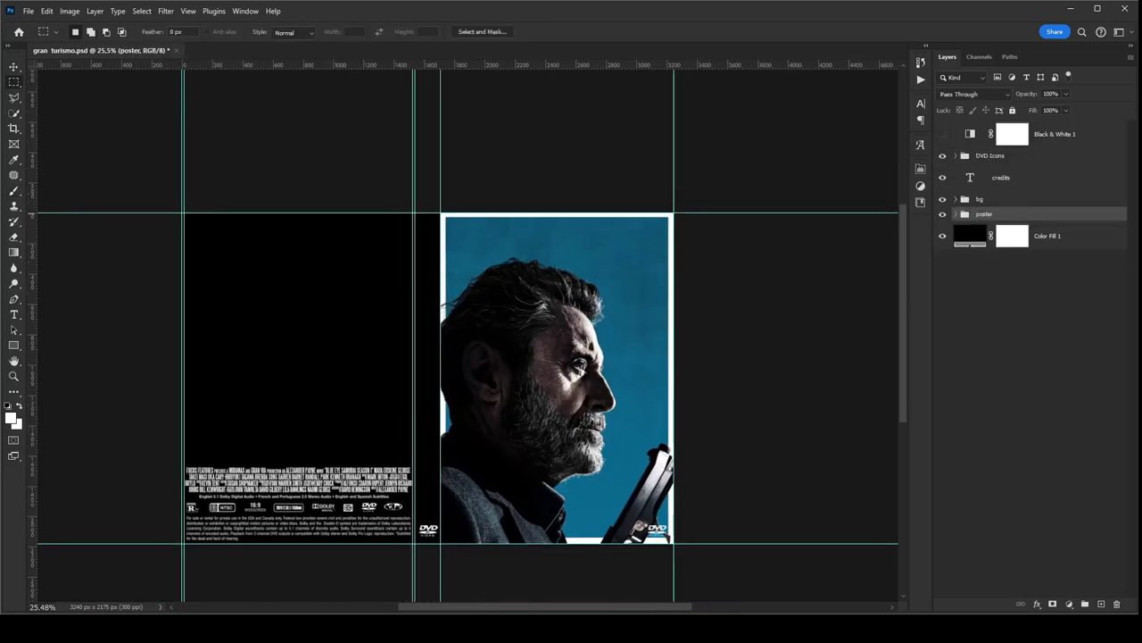
# - Place the AMERICAN STAR title atop the poster and duplicate it, rotated 90° for the spine
pyautogui.moveTo(557, 383)
pyautogui.mouseDown()
pyautogui.moveTo(557, 236)
pyautogui.moveTo(330, 344)
pyautogui.moveTo(408, 392)
pyautogui.mouseUp()
pyautogui.press('Return')
pyautogui.scroll(3, 557, 237)
pyautogui.scroll(-3, 556, 236)
pyautogui.hotkey('ctrl', 'j')
pyautogui.hotkey('ctrl', 't')
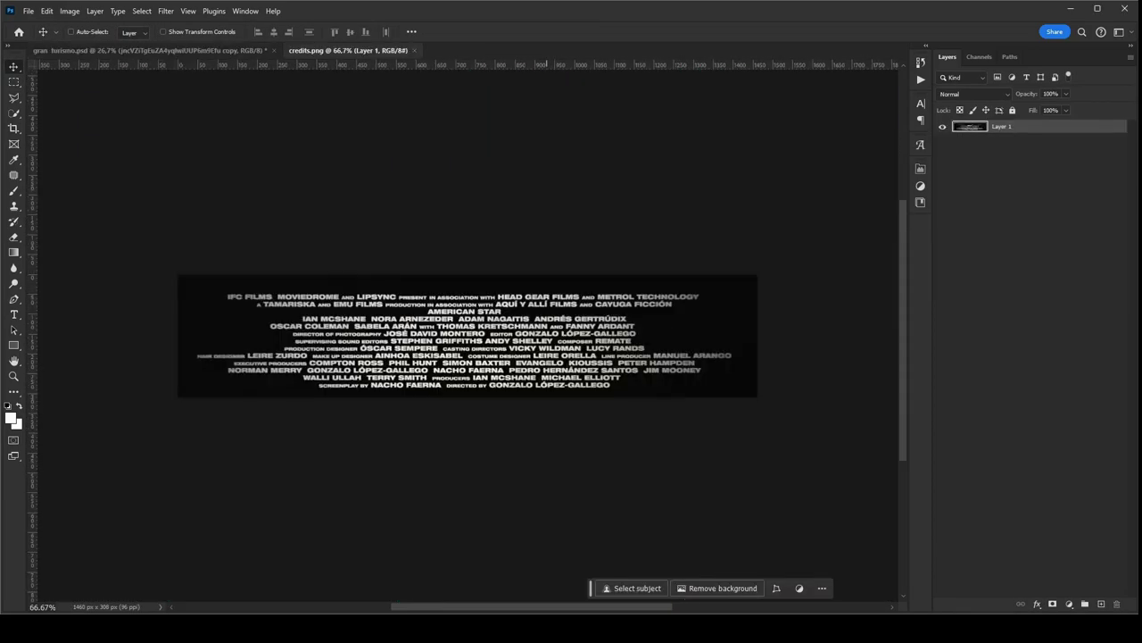
# - Brighten credits.png with an Overlay brush and a Blue channel copy, then bring it onto the back cover
pyautogui.scroll(3, 467, 335)
pyautogui.scroll(-2, 468, 336)
pyautogui.press('b')
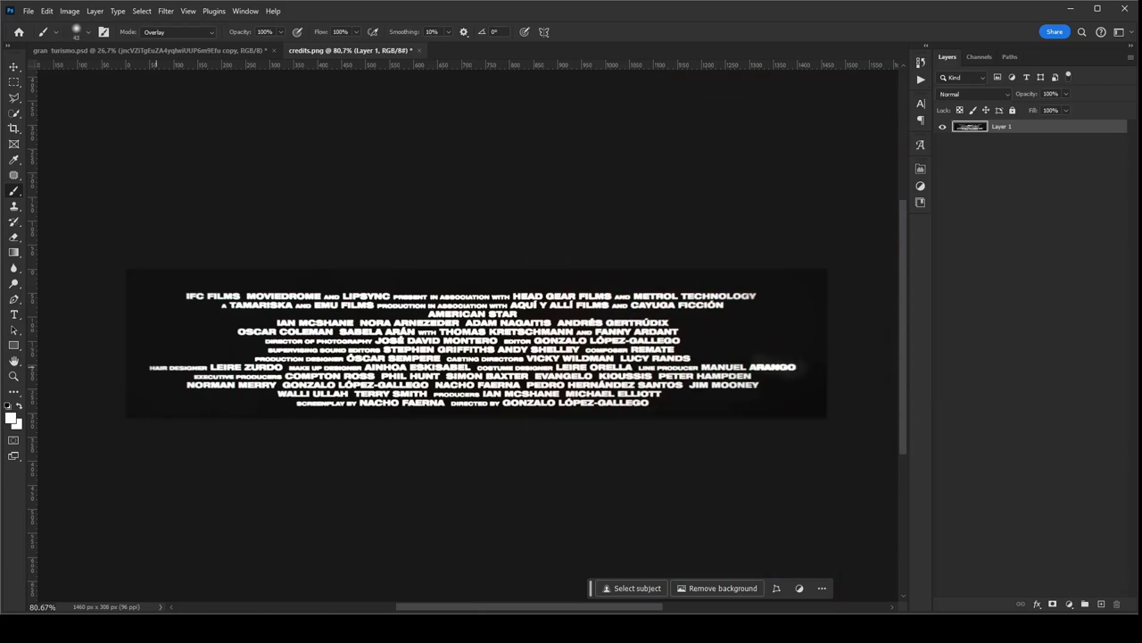
pyautogui.click(979, 56)
pyautogui.click(976, 116)
pyautogui.moveTo(975, 116); pyautogui.dragTo(1100, 603)
pyautogui.press('i')
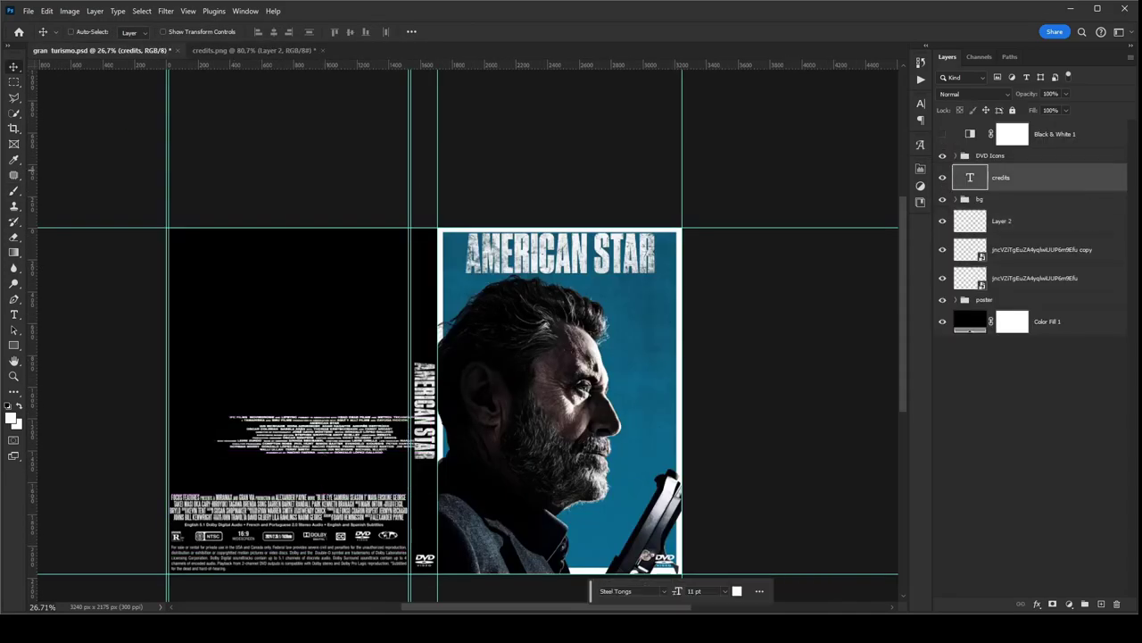
# - Widen the credits block and edit the 2024/2.35:1/1h36min runtime text
pyautogui.click(1002, 221)
pyautogui.scroll(3, 312, 429)
pyautogui.hotkey('ctrl', 't')
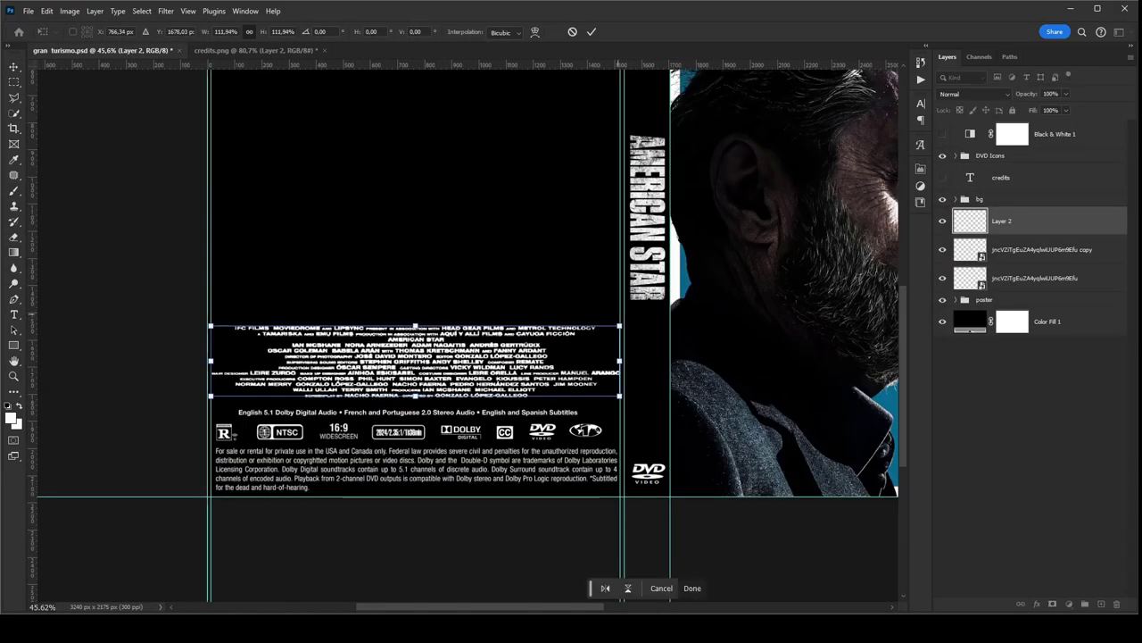
pyautogui.press('Return')
pyautogui.scroll(5, 326, 467)
pyautogui.doubleClick(526, 383)
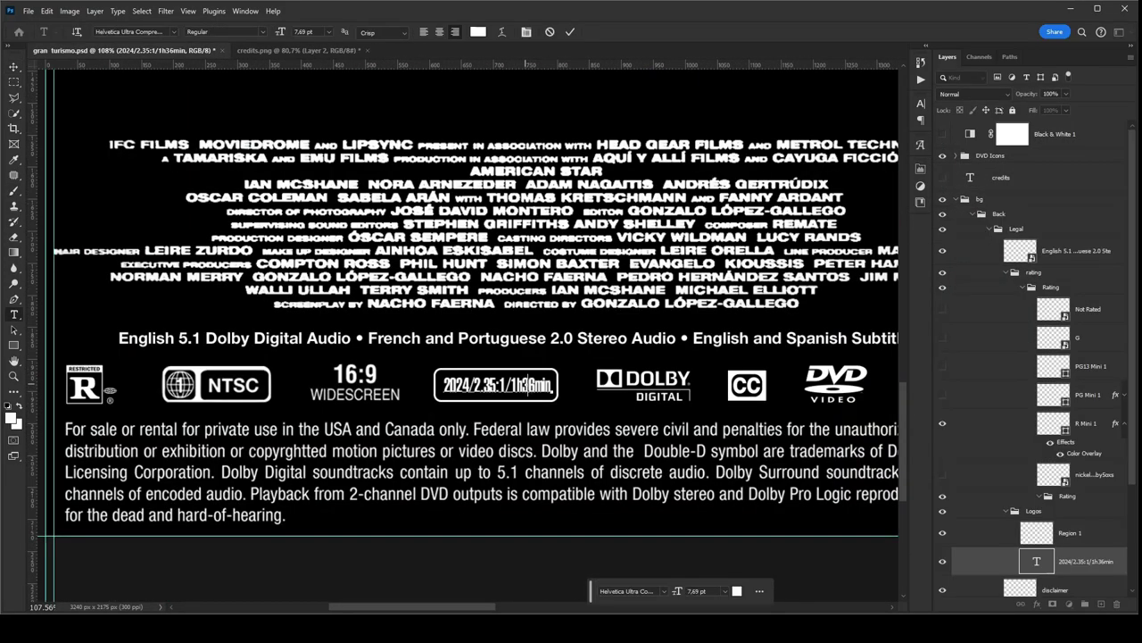
pyautogui.write('47')
pyautogui.hotkey('ctrl', 'Return')
pyautogui.hotkey('ctrl', '0')
pyautogui.write('credits')
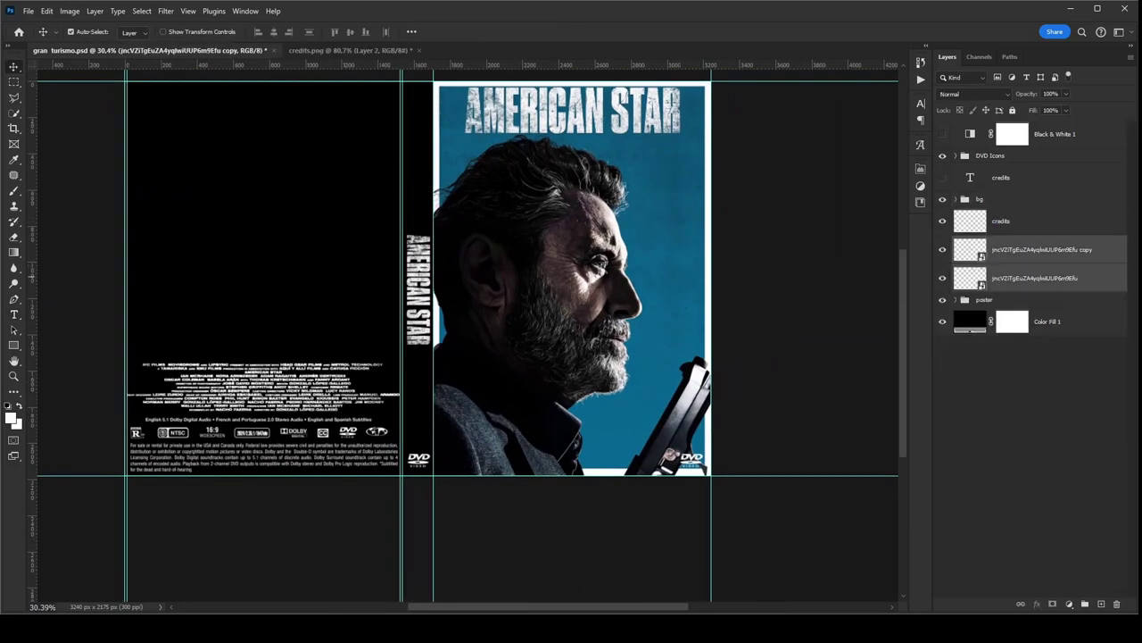
# - Group the two title layers and place the sea photo enlarged over the back cover
pyautogui.hotkey('ctrl', 'g')
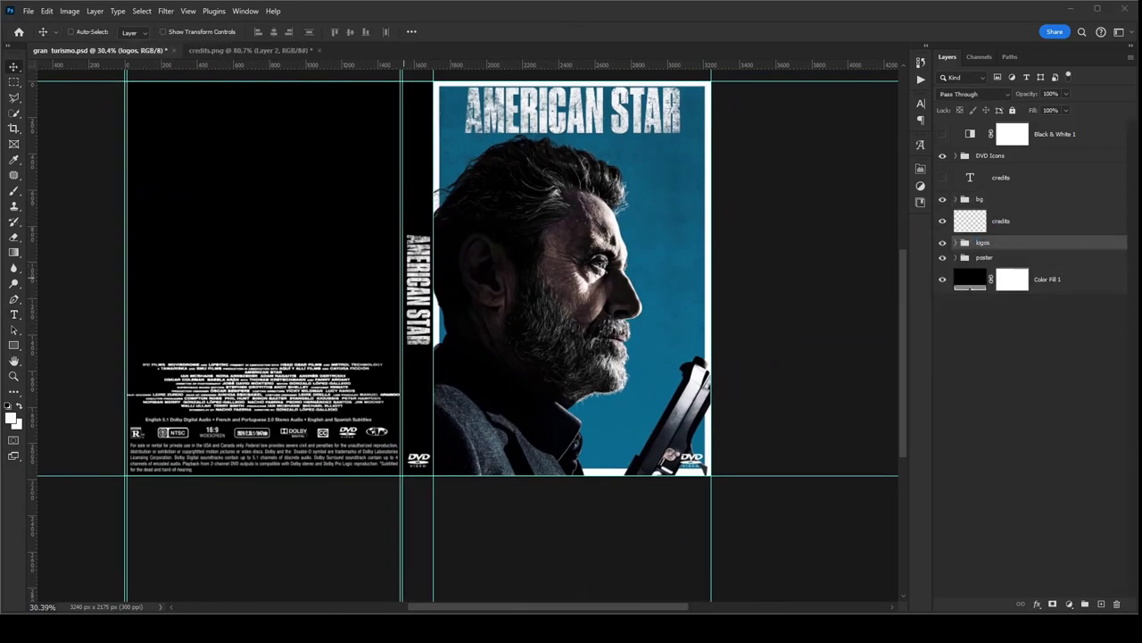
pyautogui.press('Return')
pyautogui.hotkey('ctrl', 't')
pyautogui.moveTo(637, 470); pyautogui.dragTo(641, 418)
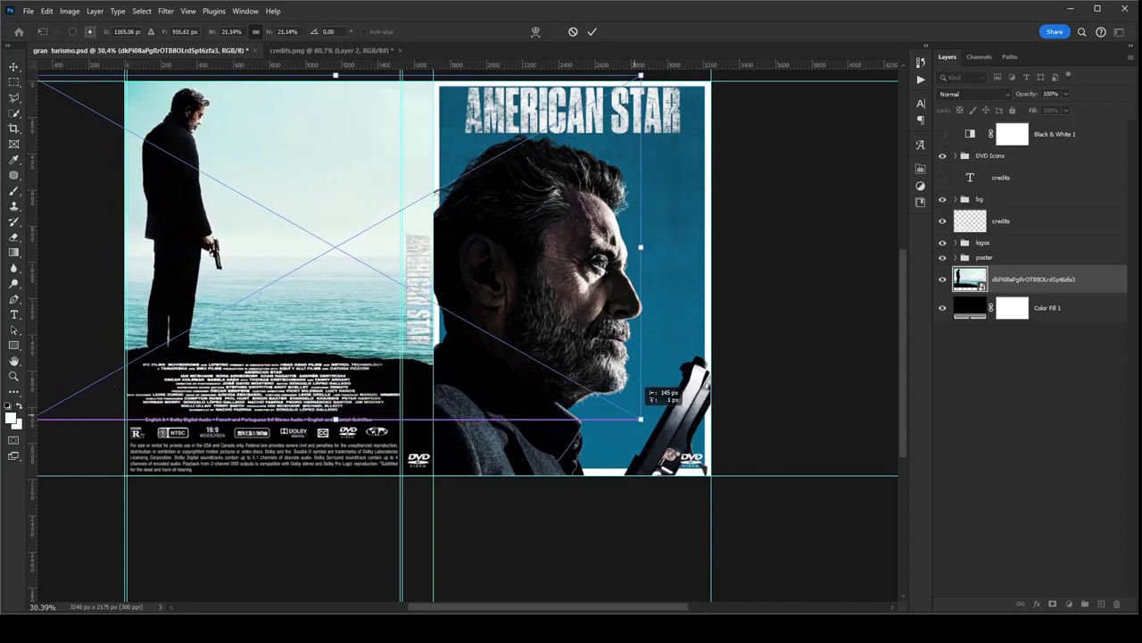
pyautogui.press('Return')
# - Mask the sea photo to the back-cover panel with a marquee selection
pyautogui.moveTo(125, 80); pyautogui.dragTo(436, 279)
pyautogui.click(1053, 604)
pyautogui.keyDown('alt'); pyautogui.scroll(3, 90, 432); pyautogui.keyUp('alt')
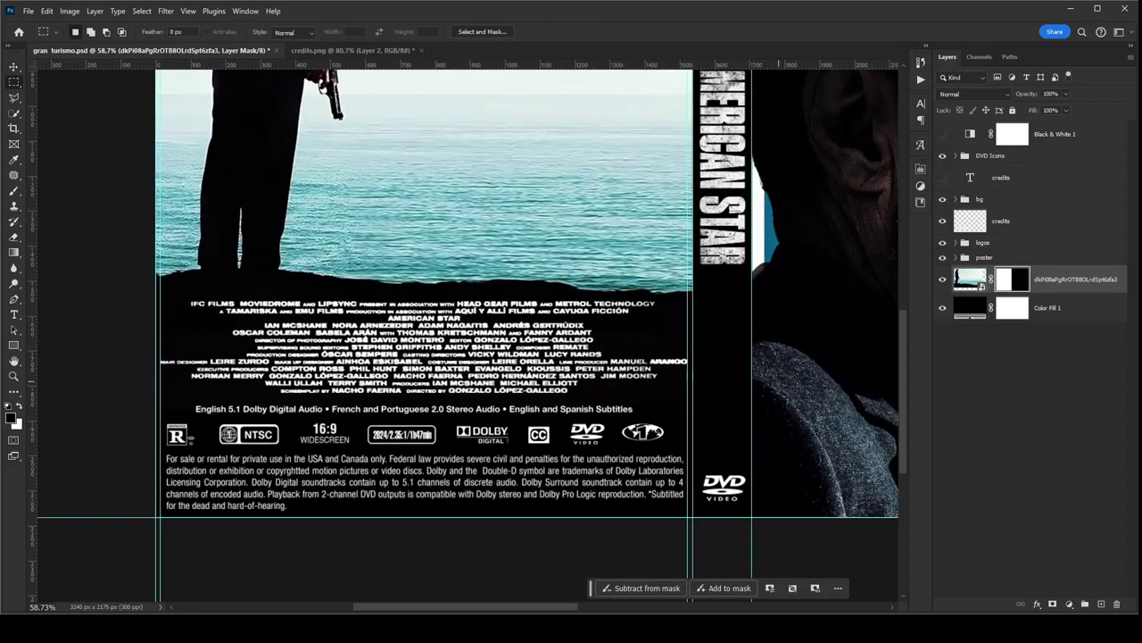
pyautogui.keyDown('alt'); pyautogui.scroll(-3, 94, 575); pyautogui.keyUp('alt')
pyautogui.press('v')
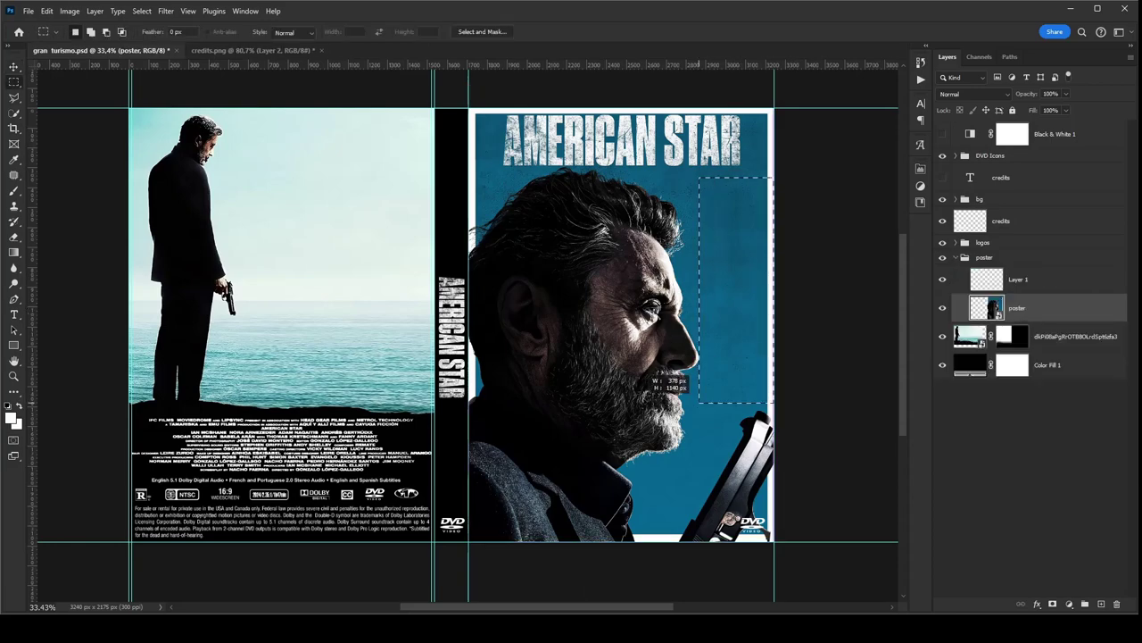
# - Duplicate a blue poster strip onto the spine and open Layer 2's smart object contents
pyautogui.moveTo(745, 321); pyautogui.dragTo(456, 321)
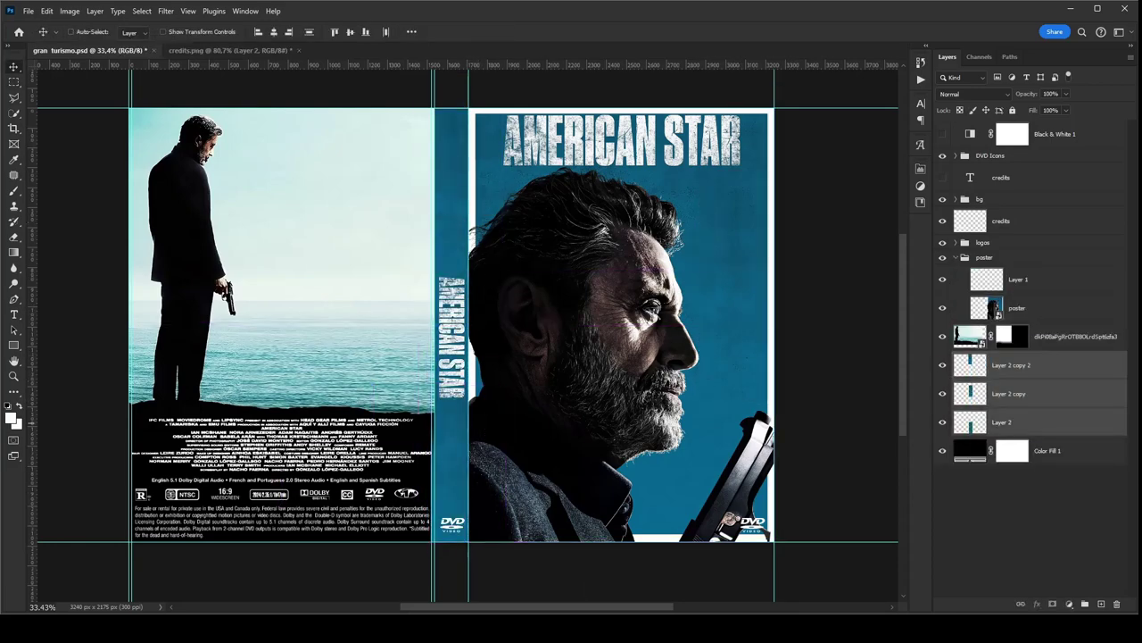
pyautogui.keyDown('alt'); pyautogui.scroll(2, 526, 365); pyautogui.keyUp('alt')
pyautogui.keyDown('alt'); pyautogui.scroll(-4, 526, 365); pyautogui.keyUp('alt')
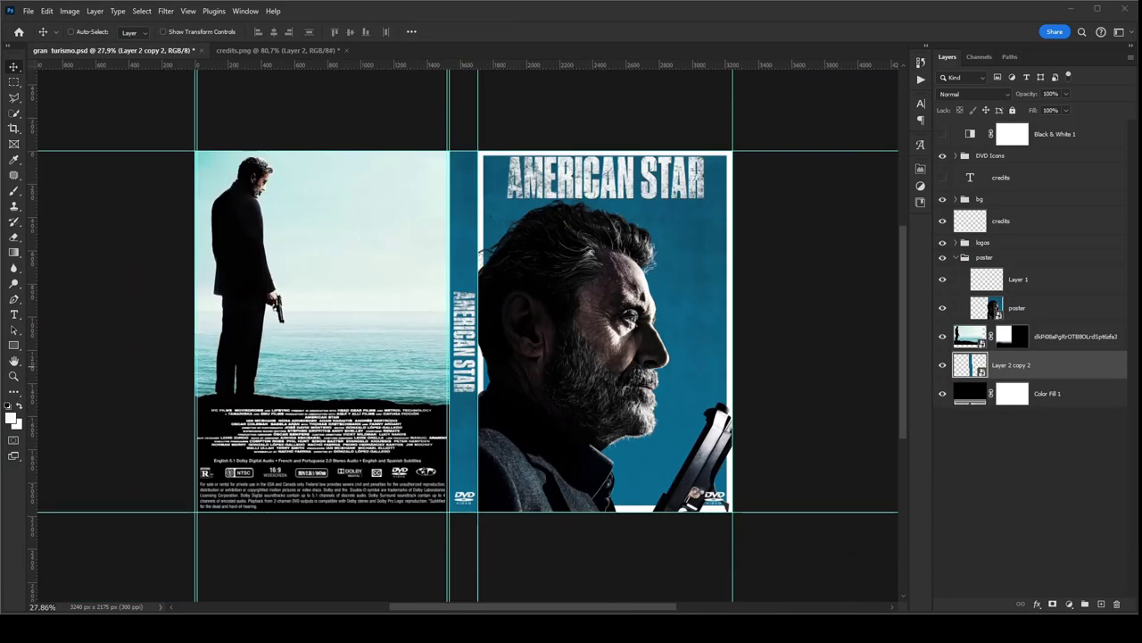
pyautogui.press('m')
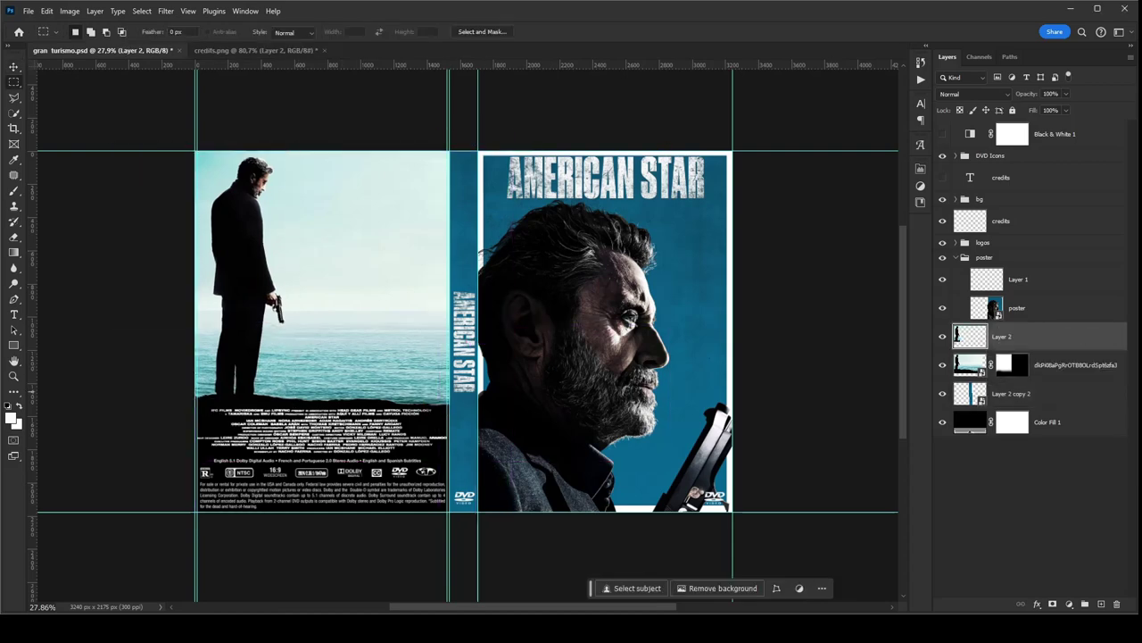
pyautogui.doubleClick(970, 336)
# - Cut out the suited man at the spine top, cloning texture and erasing his edges
pyautogui.press('w')
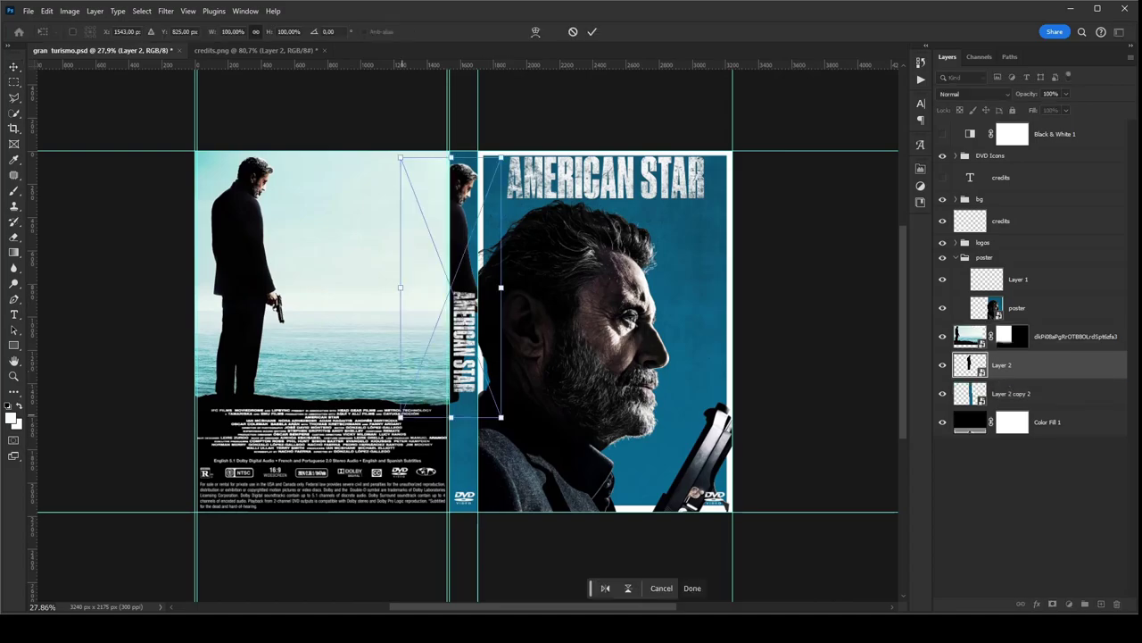
pyautogui.press('Return')
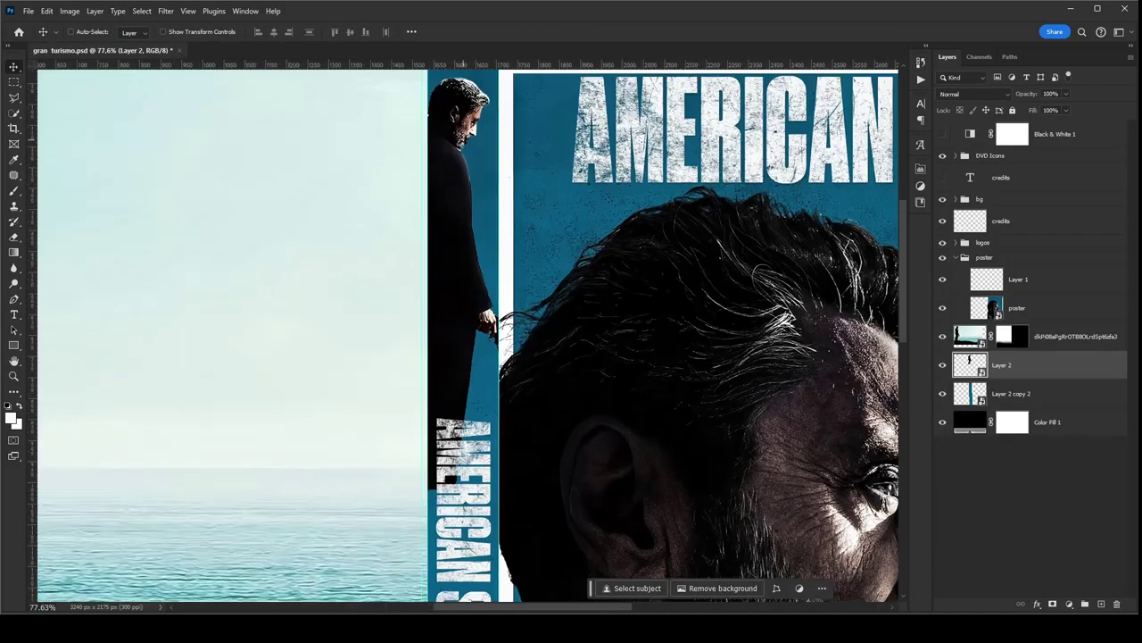
pyautogui.scroll(10, 457, 140)
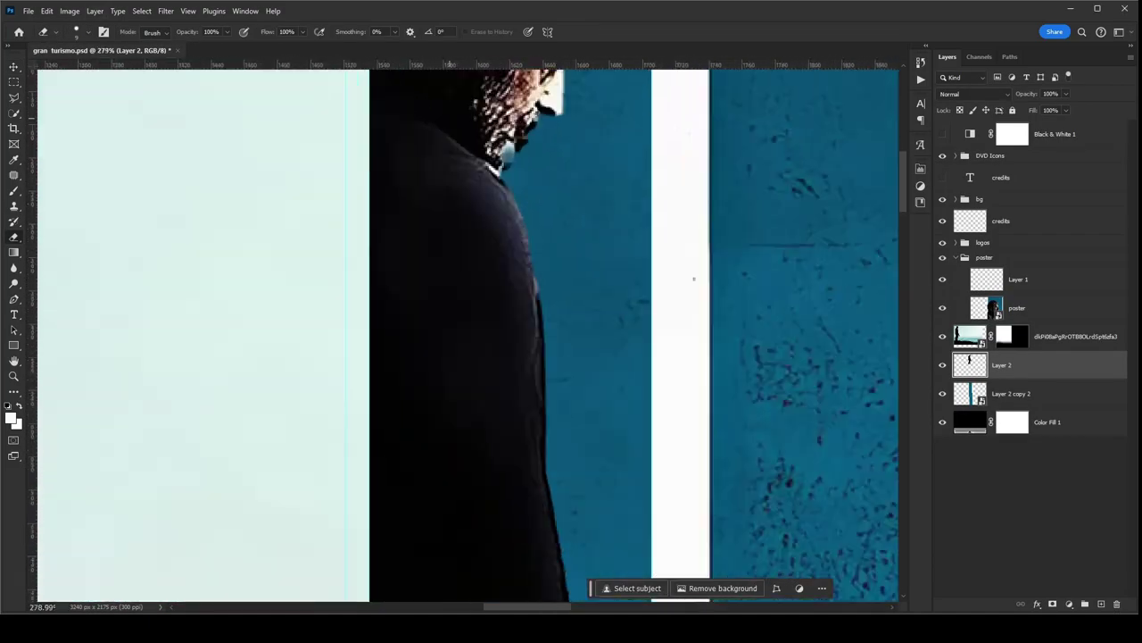
pyautogui.press('s')
pyautogui.hotkey('ctrl', '0')
pyautogui.press('e')
pyautogui.scroll(6, 538, 339)
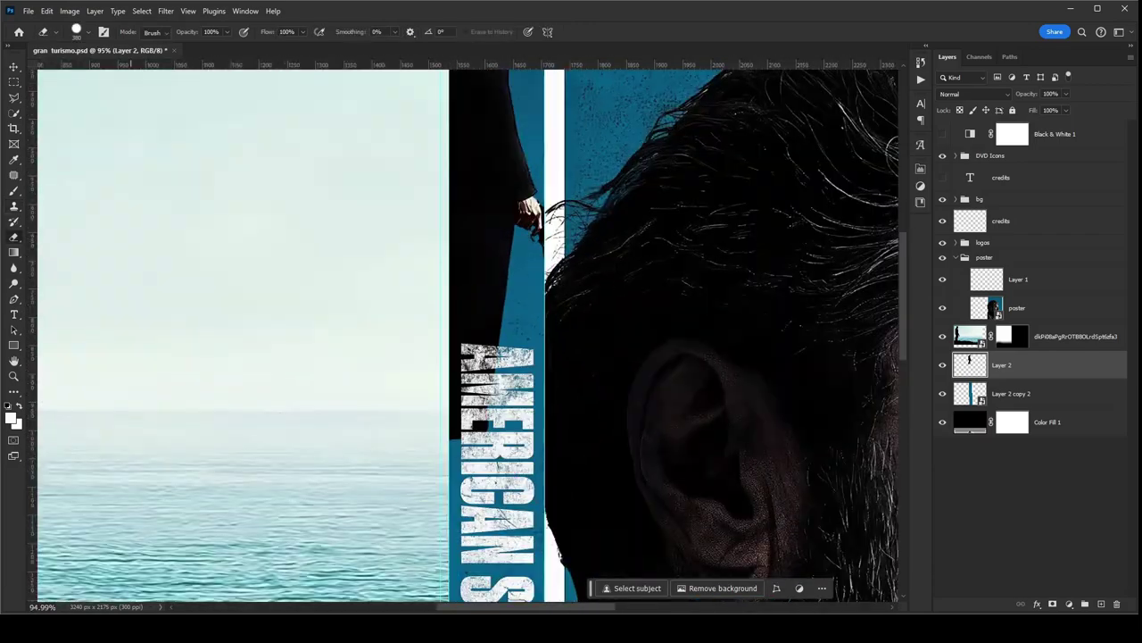
pyautogui.hotkey('ctrl', '0')
# - Move the vertical spine title up beneath the man's figure
pyautogui.press('v')
pyautogui.moveTo(459, 446); pyautogui.dragTo(460, 295)
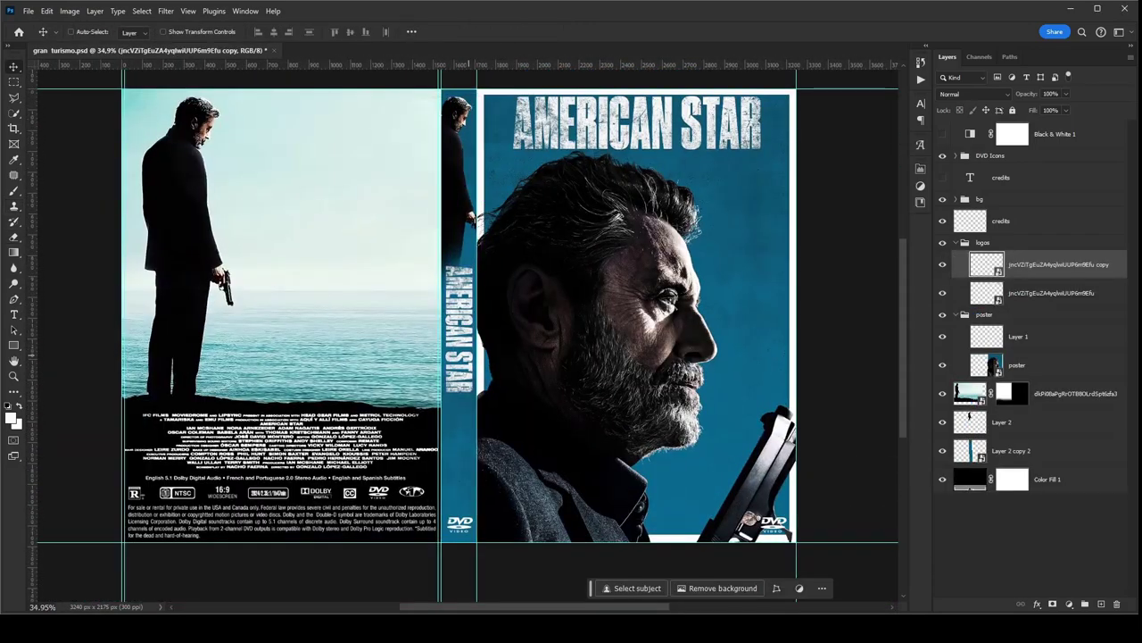
pyautogui.scroll(3, 134, 326)
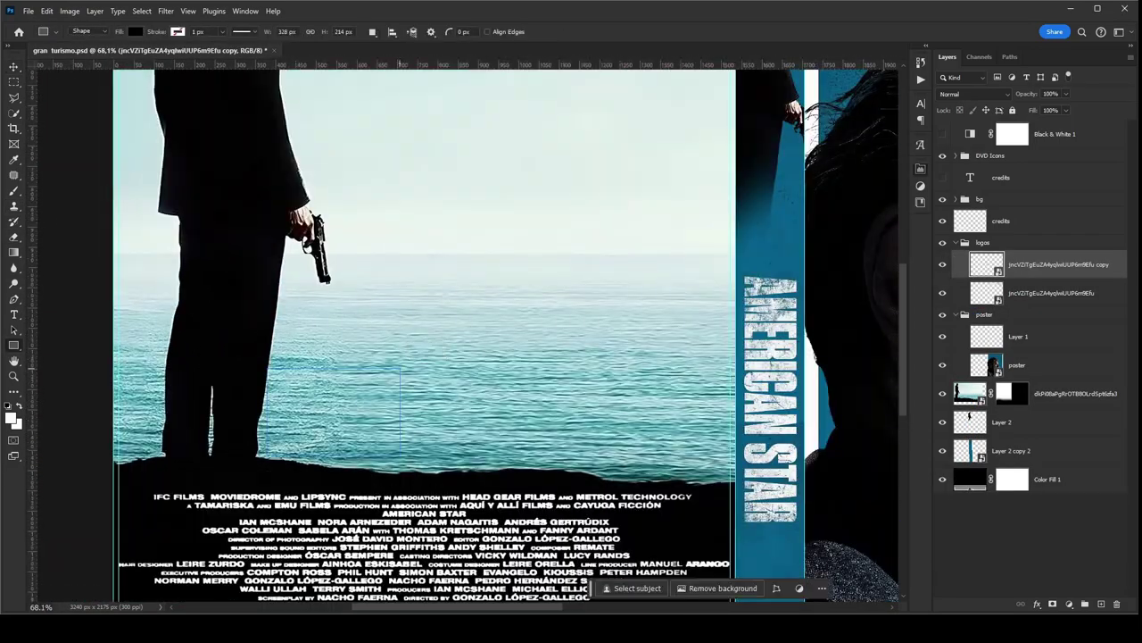
# - Draw a black rectangle on the sea photo, copy it into four boxes, and select them all
pyautogui.moveTo(266, 368); pyautogui.dragTo(400, 457)
pyautogui.scroll(-1, 401, 411)
pyautogui.moveTo(359, 393)
pyautogui.mouseDown()
pyautogui.moveTo(249, 393)
pyautogui.moveTo(460, 393)
pyautogui.moveTo(553, 407)
pyautogui.mouseUp()
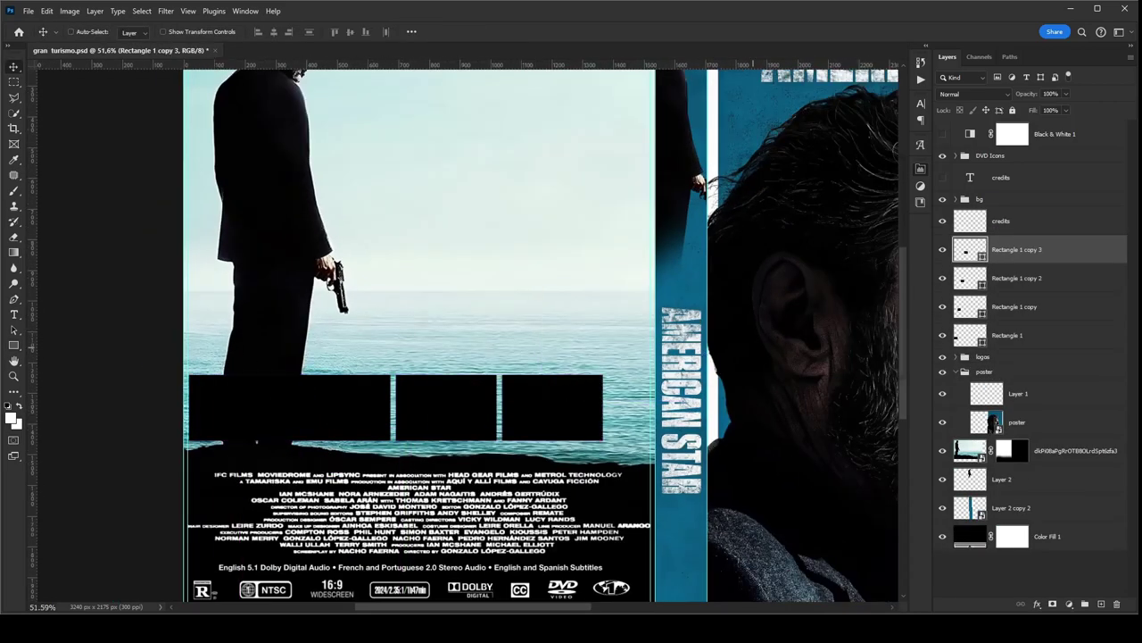
pyautogui.keyDown('shift'); pyautogui.click(1009, 306); pyautogui.keyUp('shift')
pyautogui.scroll(3, 408, 415)
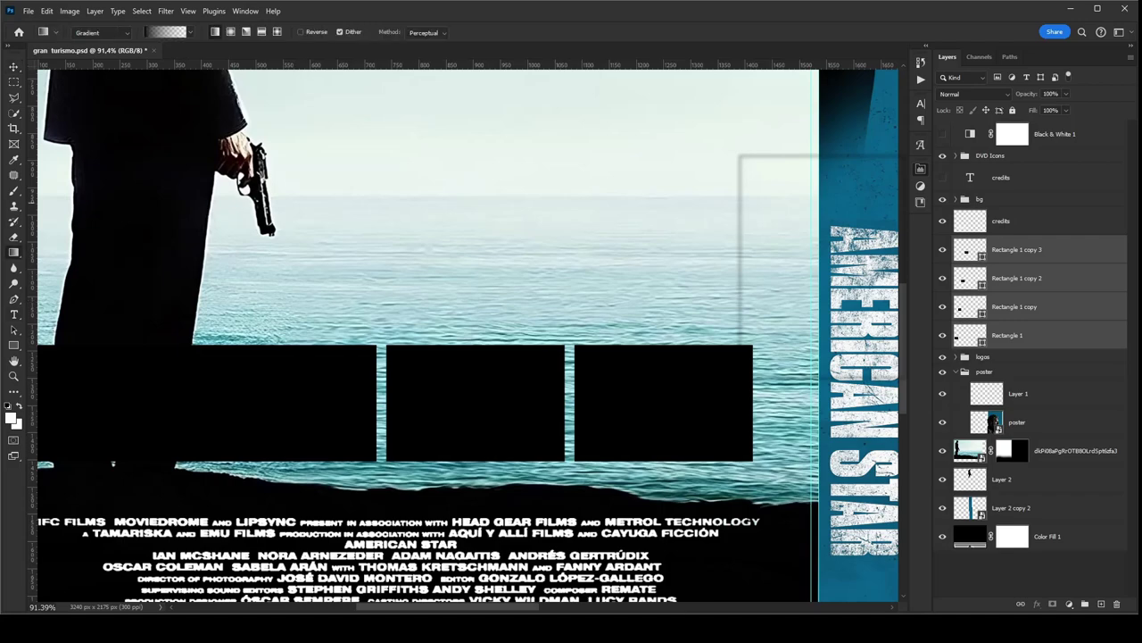
# - Give the four boxes no fill with a white stroke and line them up across the photo
pyautogui.press('u')
pyautogui.click(135, 31)
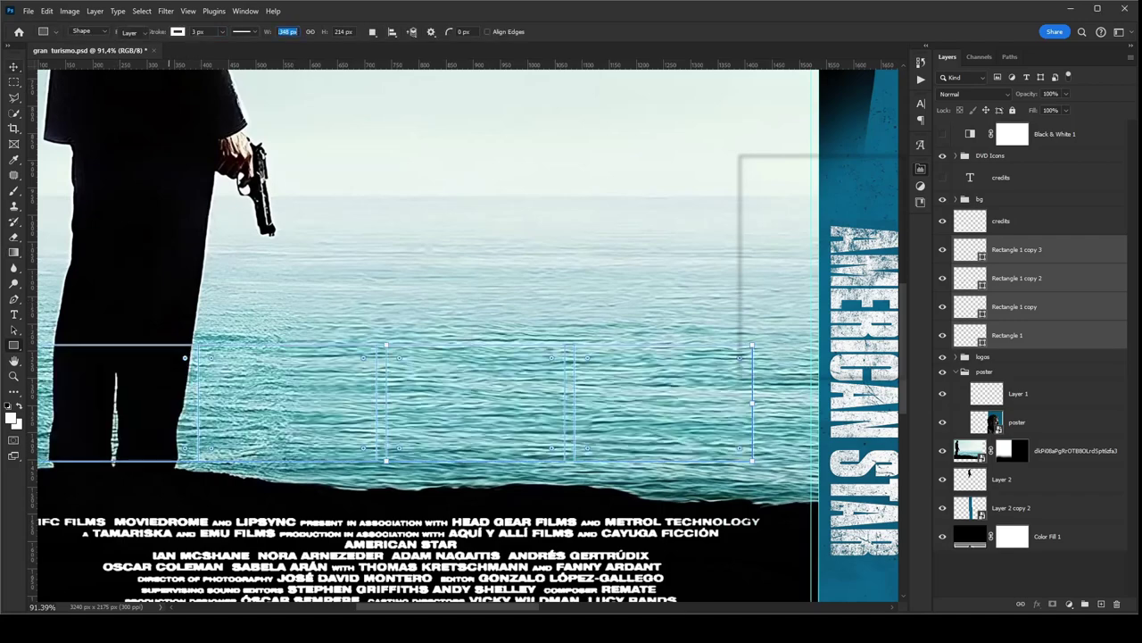
pyautogui.scroll(-2, 571, 375)
pyautogui.press('v')
pyautogui.moveTo(553, 348)
pyautogui.mouseDown()
pyautogui.moveTo(576, 317)
pyautogui.moveTo(624, 308)
pyautogui.mouseUp()
pyautogui.scroll(-2, 576, 316)
# - Merge the four frames into one layer named thumbs
pyautogui.hotkey('ctrl', 'e')
pyautogui.write('thumbs')
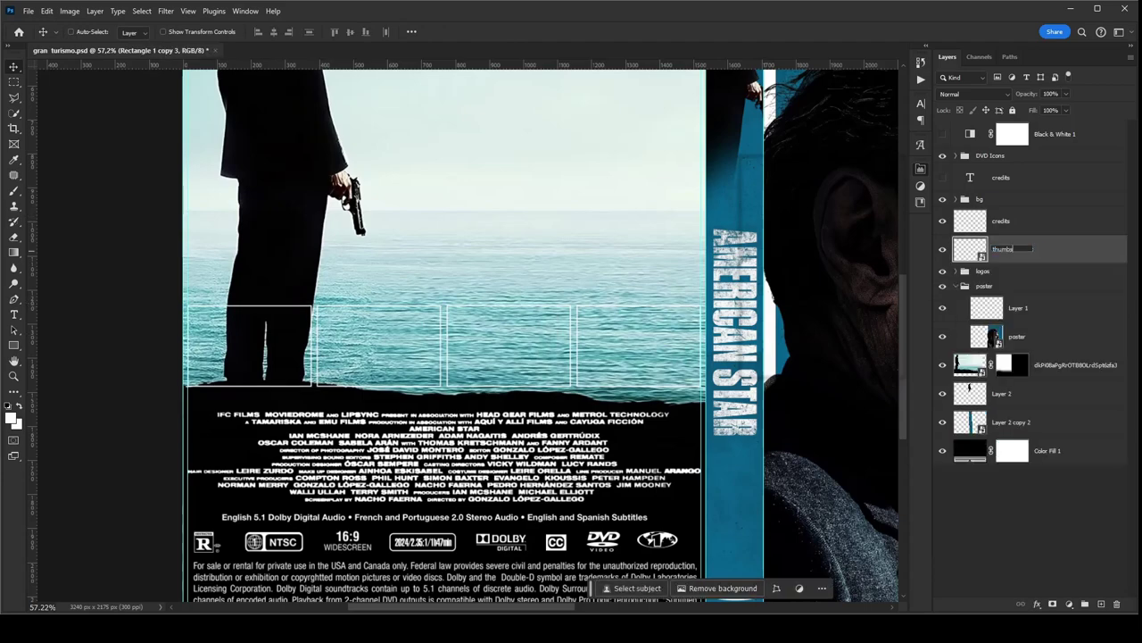
pyautogui.press('Return')
pyautogui.click(956, 286)
pyautogui.click(982, 271)
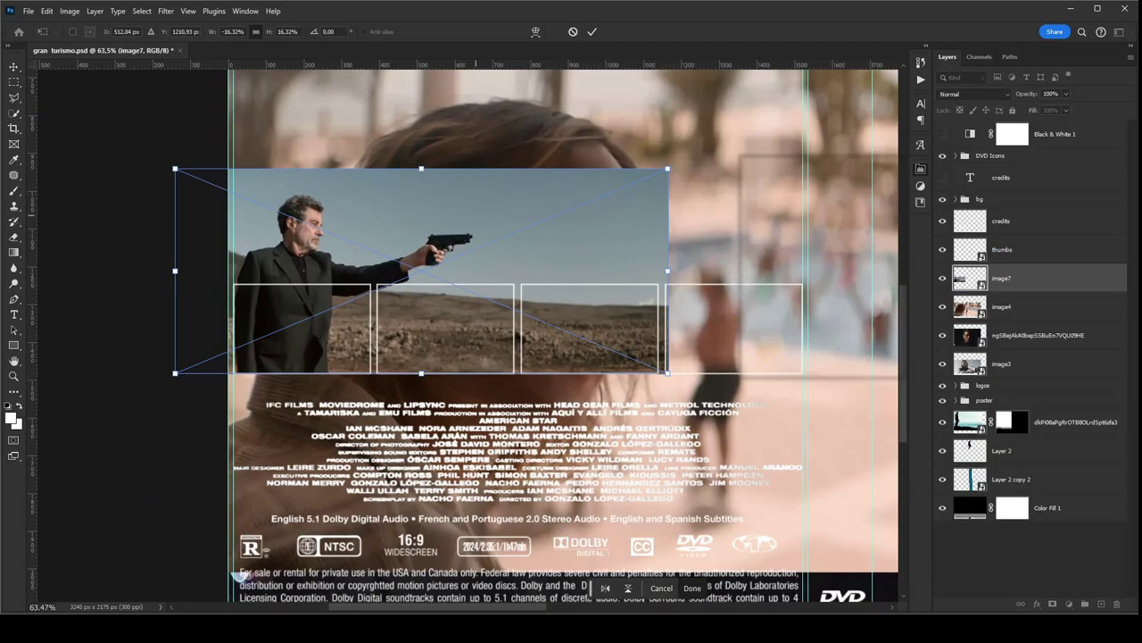
# - Shrink the gunman photo to the thumbnail row, duplicate it, and mask it to the first frame
pyautogui.moveTo(668, 168); pyautogui.dragTo(619, 193)
pyautogui.press('Return')
pyautogui.hotkey('ctrl', 'j')
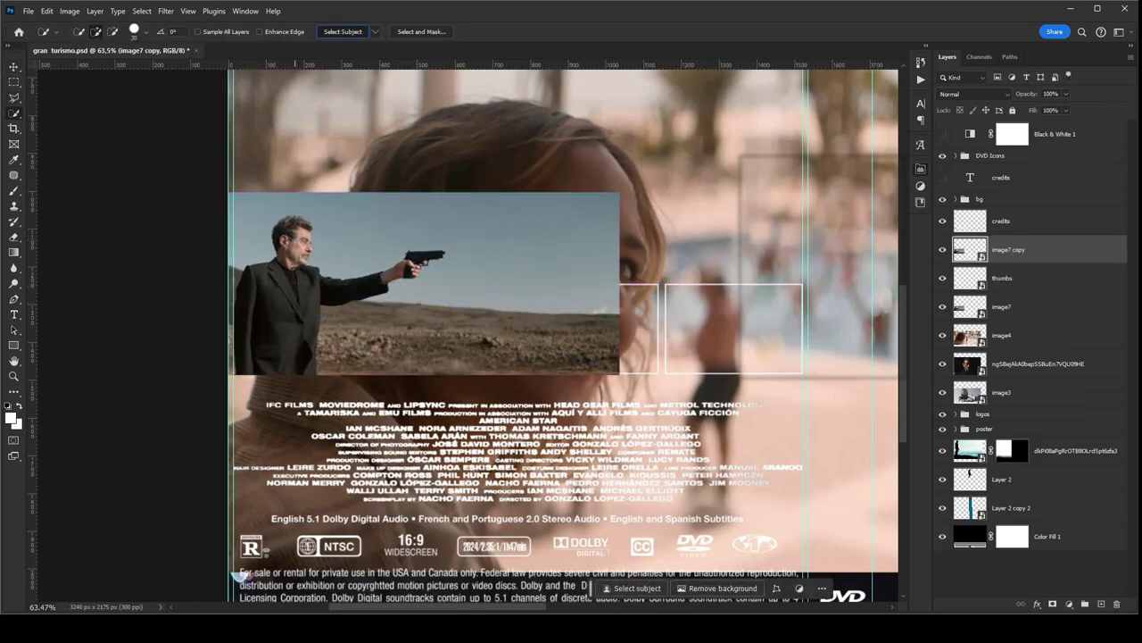
pyautogui.click(1069, 605)
pyautogui.click(1002, 277)
pyautogui.click(1001, 306)
pyautogui.click(1069, 604)
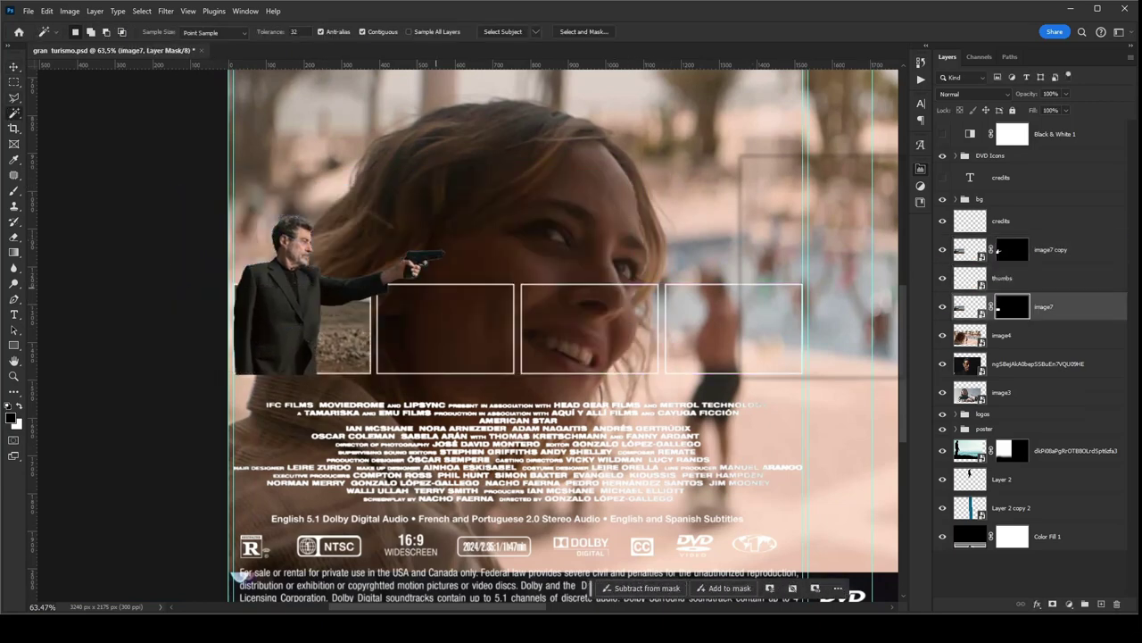
pyautogui.press('v')
pyautogui.scroll(2, 291, 260)
pyautogui.click(1050, 249)
# - Refine the gunman cutout with Select and Mask and paint its mask so he breaks above the frame
pyautogui.doubleClick(997, 250)
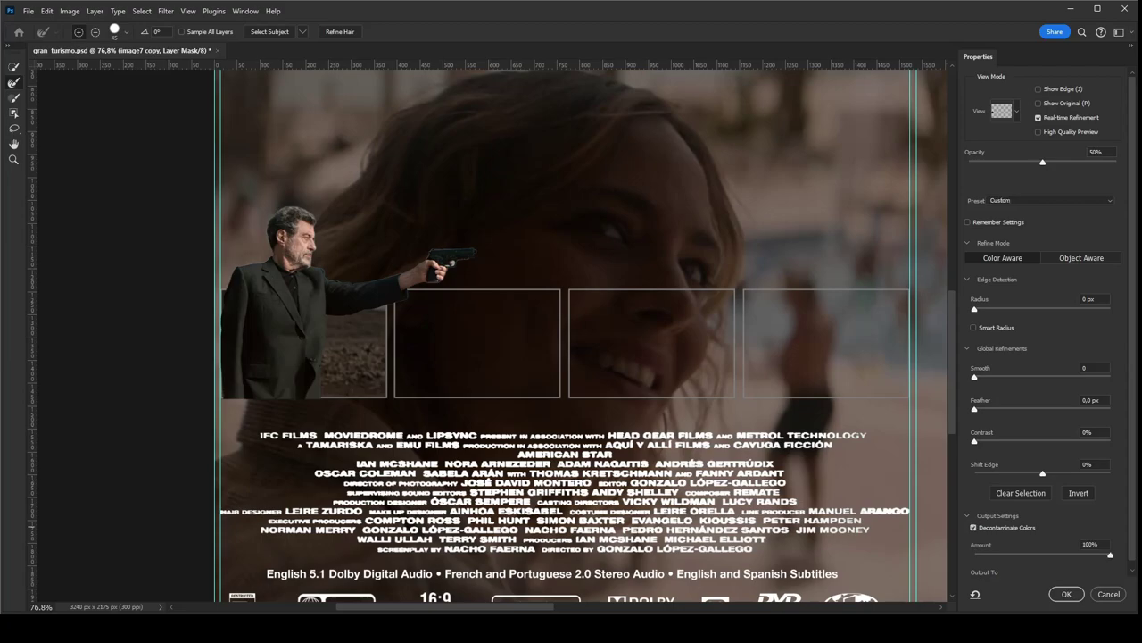
pyautogui.press('Return')
pyautogui.press('b')
pyautogui.scroll(10, 450, 258)
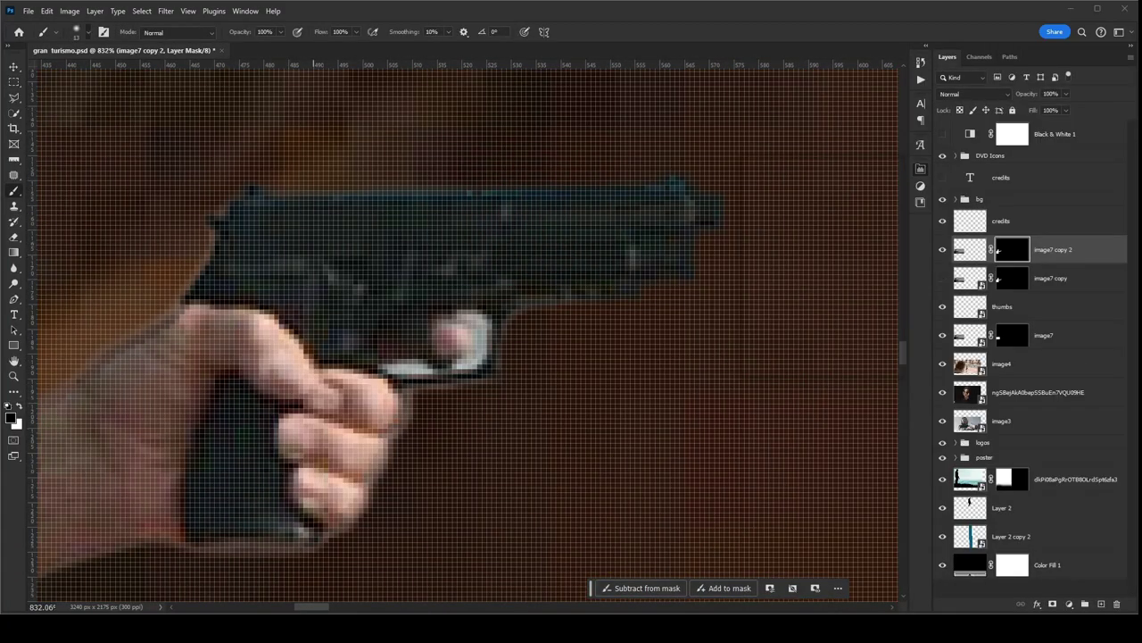
pyautogui.scroll(3, 451, 330)
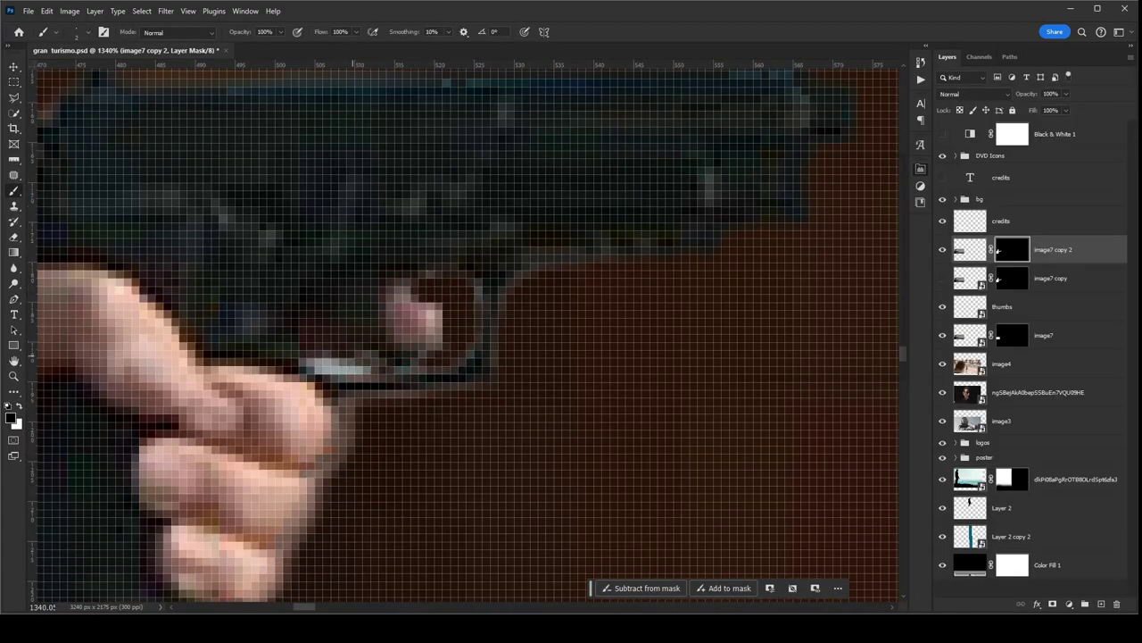
pyautogui.scroll(-10, 357, 366)
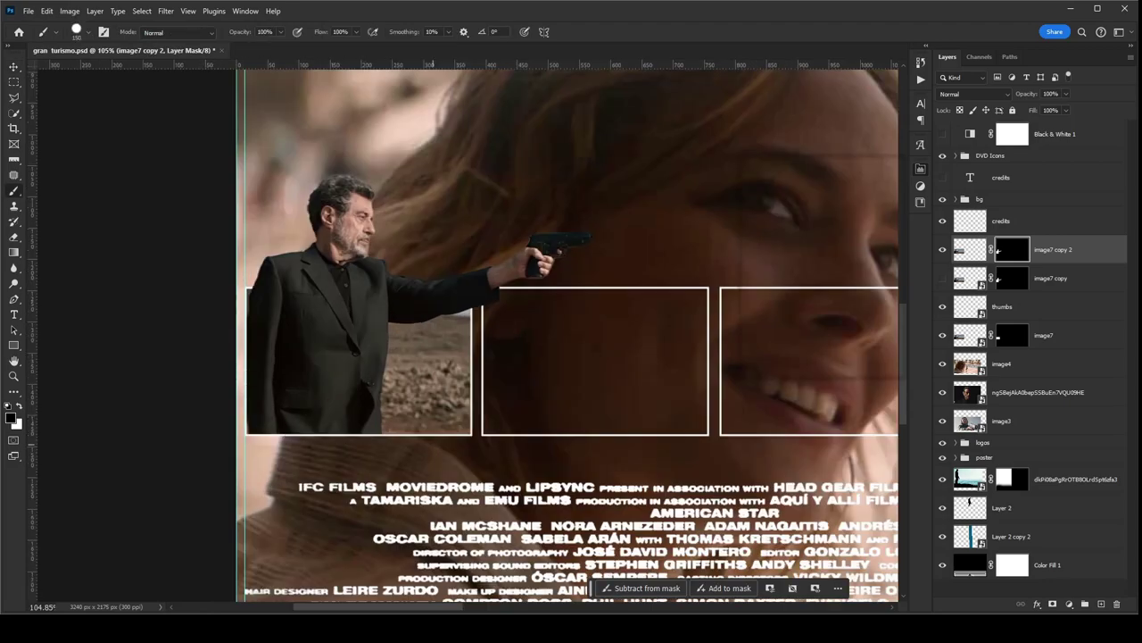
pyautogui.scroll(-5, 571, 357)
pyautogui.click(1002, 364)
pyautogui.hotkey('ctrl', 't')
# - Scale the beach photo into the second frame and the portrait into the fourth frame
pyautogui.moveTo(166, 403); pyautogui.dragTo(446, 288)
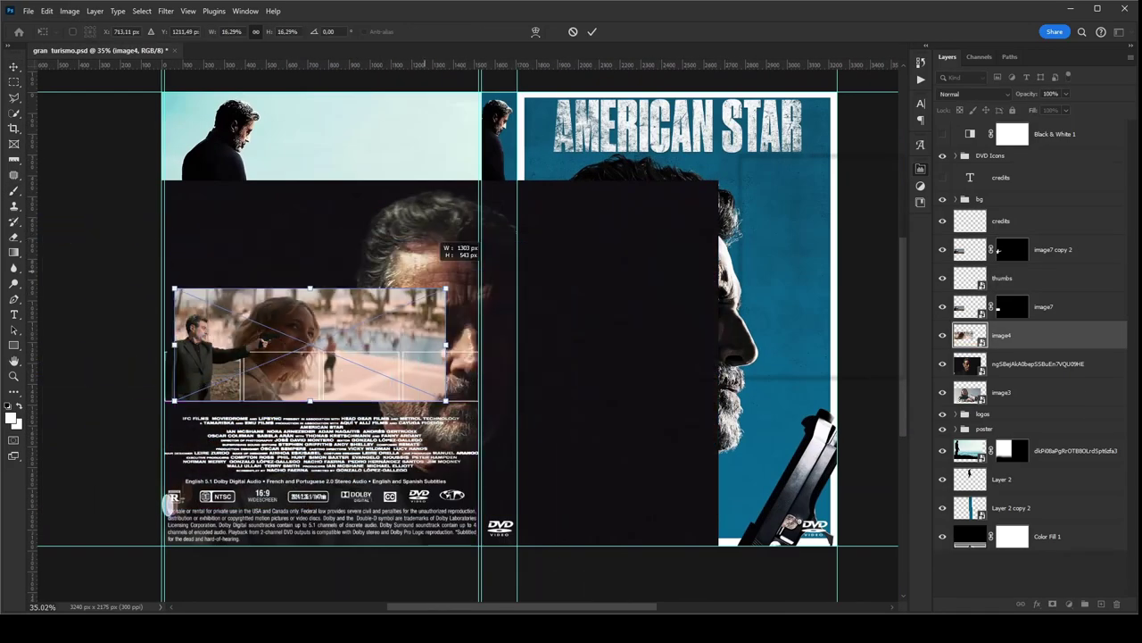
pyautogui.press('Return')
pyautogui.scroll(3, 307, 350)
pyautogui.hotkey('alt', '[')
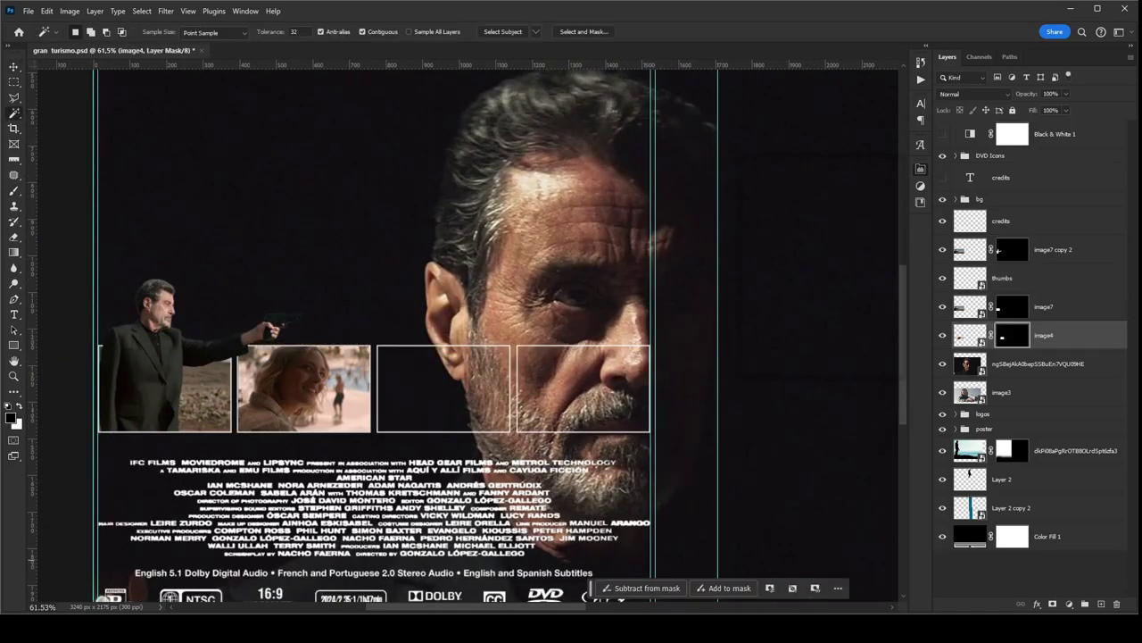
pyautogui.hotkey('alt', '[')
pyautogui.hotkey('ctrl', 't')
pyautogui.scroll(3, 580, 344)
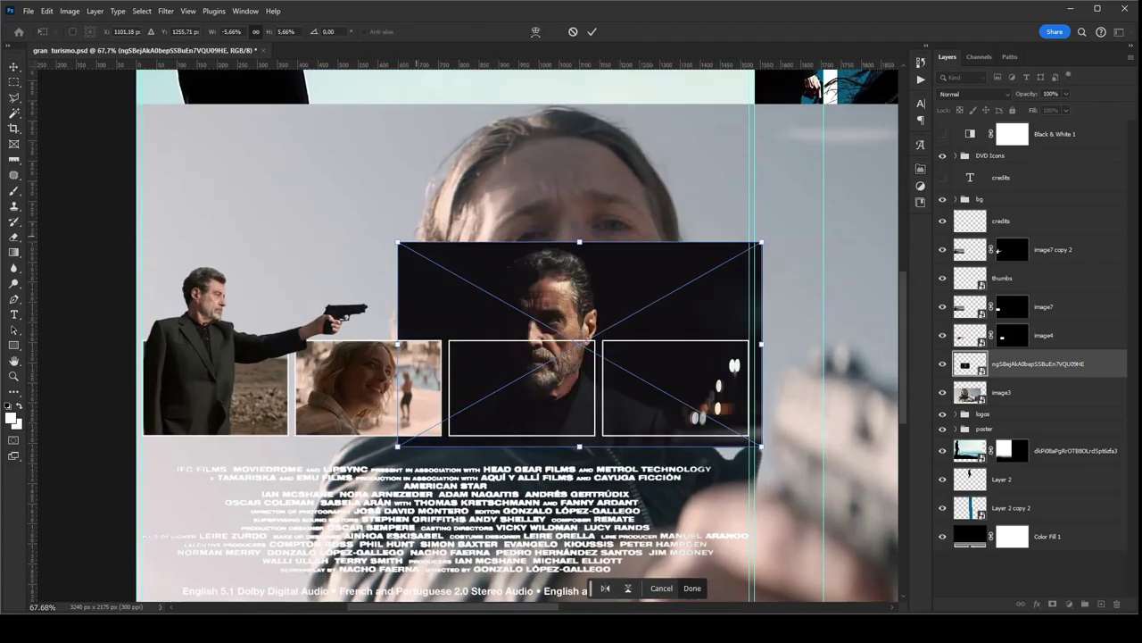
pyautogui.moveTo(398, 242); pyautogui.dragTo(599, 339)
pyautogui.moveTo(753, 434); pyautogui.dragTo(783, 438)
pyautogui.press('Return')
# - Scale the long-haired gunman photo into the third frame
pyautogui.hotkey('alt', '[')
pyautogui.hotkey('ctrl', 't')
pyautogui.scroll(-3, 580, 384)
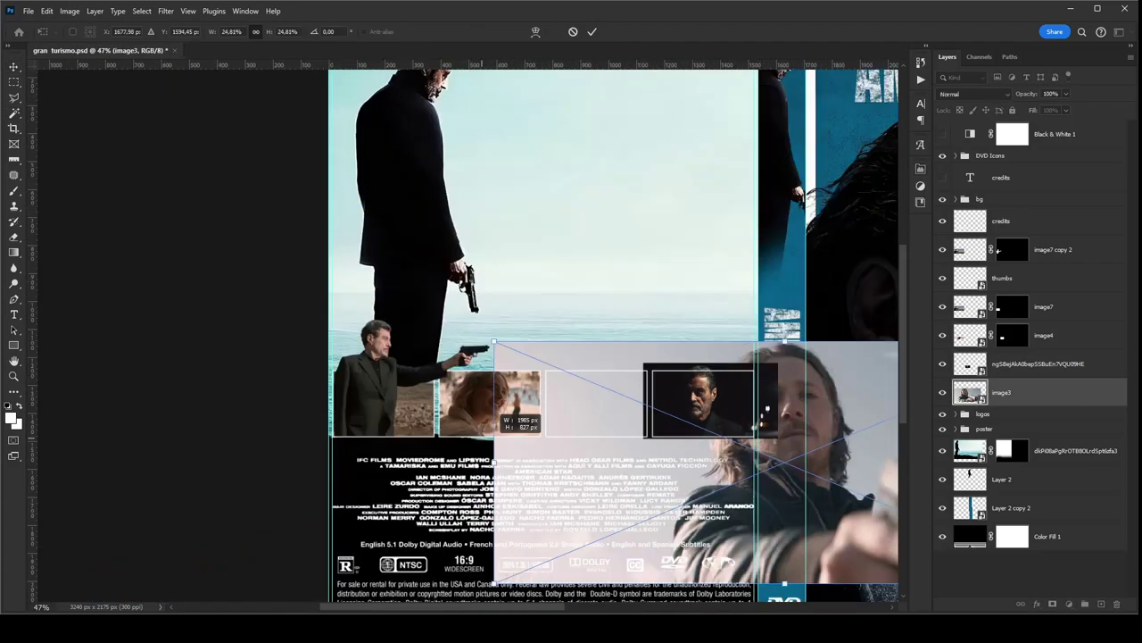
pyautogui.moveTo(892, 598); pyautogui.dragTo(705, 435)
pyautogui.scroll(3, 500, 393)
pyautogui.scroll(3, 535, 375)
pyautogui.press('Return')
pyautogui.click(1000, 278)
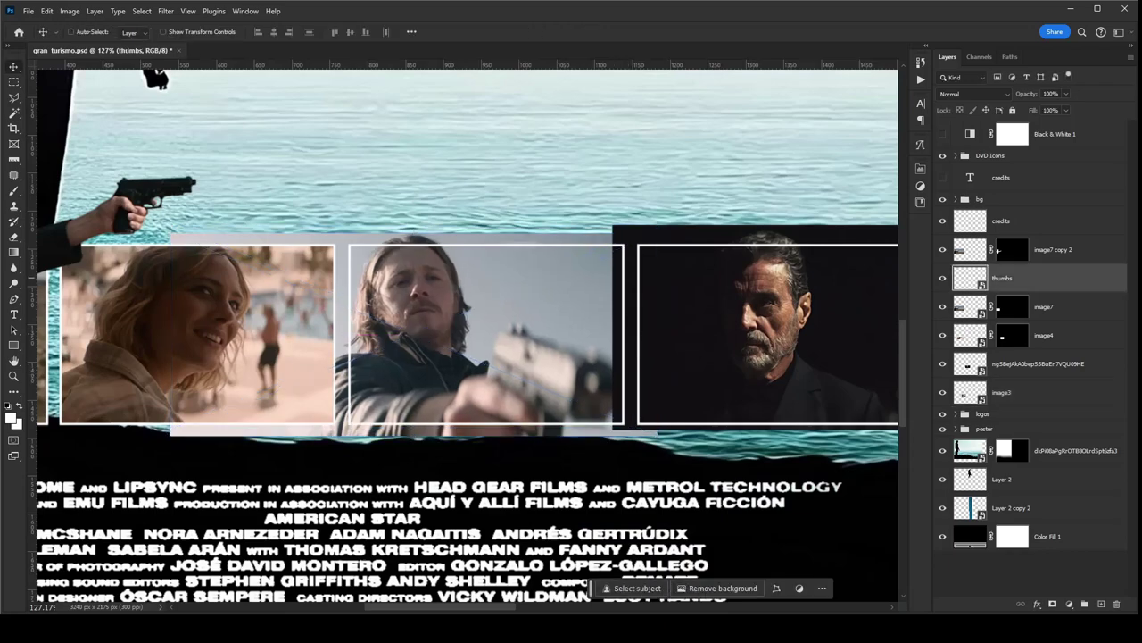
# - Mask the third and fourth photos to their frames using Magic Wand selections
pyautogui.click(487, 335)
pyautogui.click(1000, 392)
pyautogui.click(1052, 603)
pyautogui.click(768, 335)
pyautogui.hotkey('ctrl', 'd')
pyautogui.hotkey('ctrl', '0')
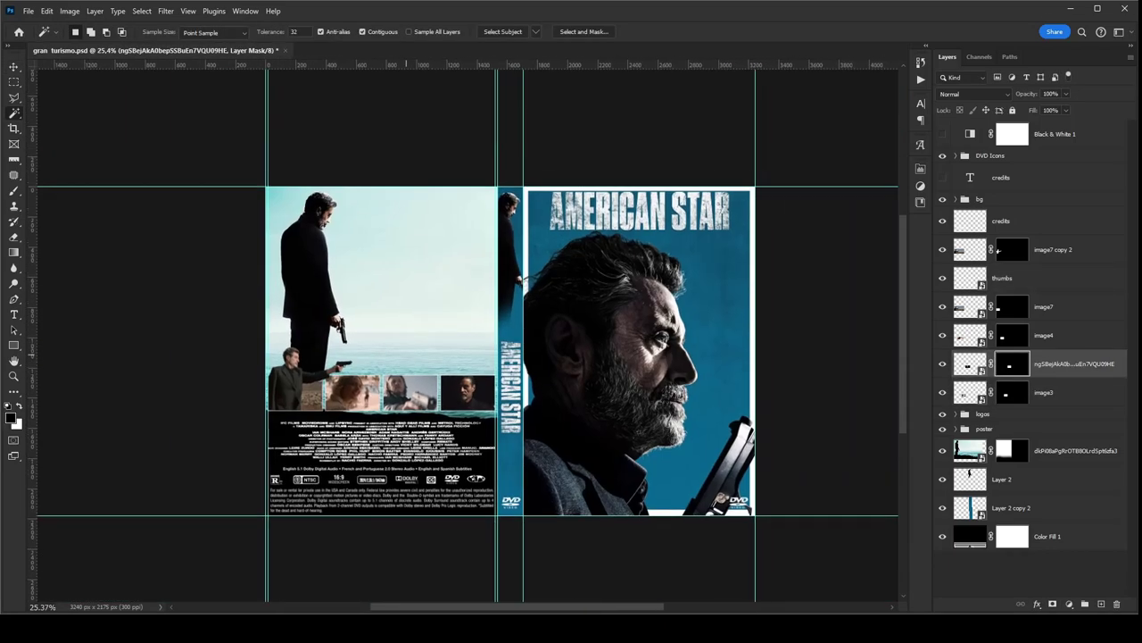
pyautogui.hotkey('ctrl', '+')
# - Group the thumbnail photo layers together with Ctrl+G
pyautogui.press('v')
pyautogui.hotkey('ctrl', 'g')
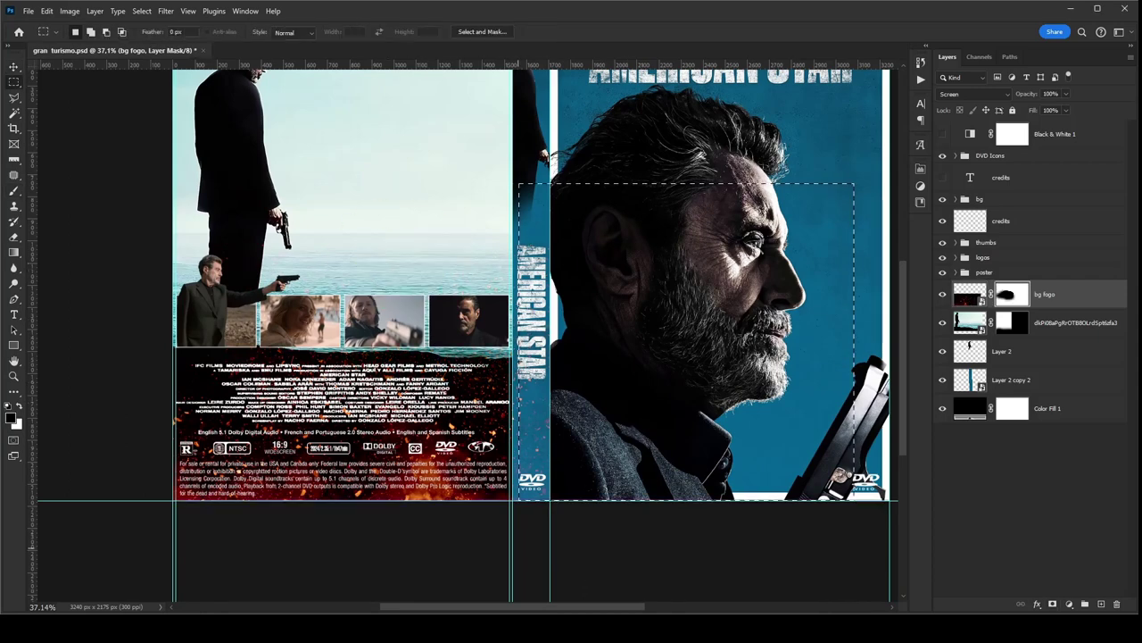
# - Set the synopsis text to 14 pt Agency FB
pyautogui.write('14')
pyautogui.press('Return')
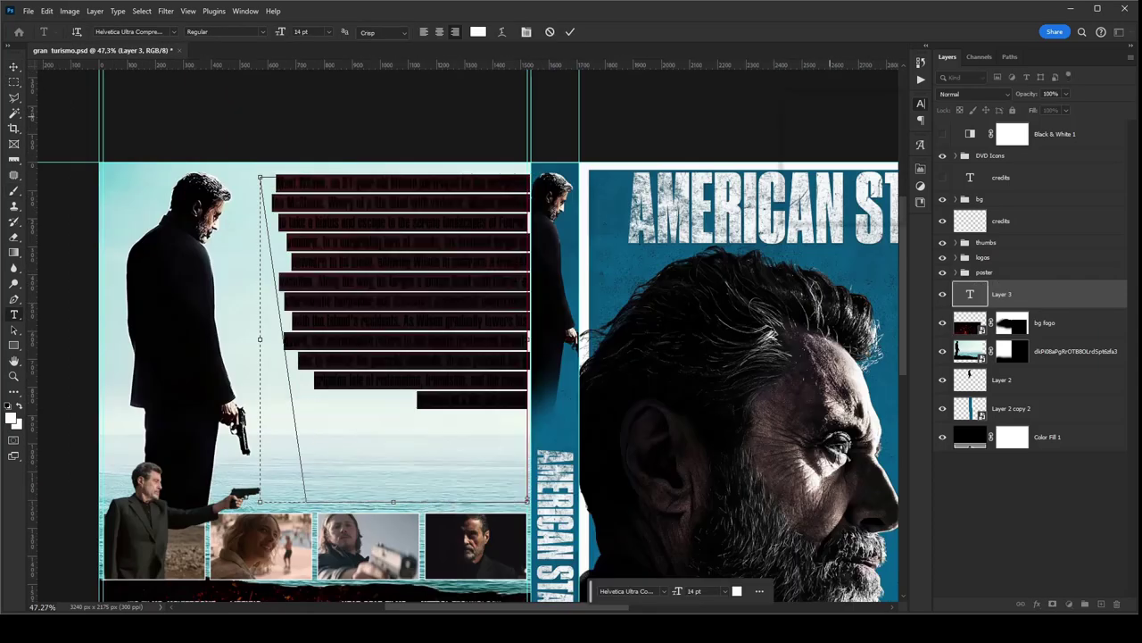
pyautogui.write('Agency FB')
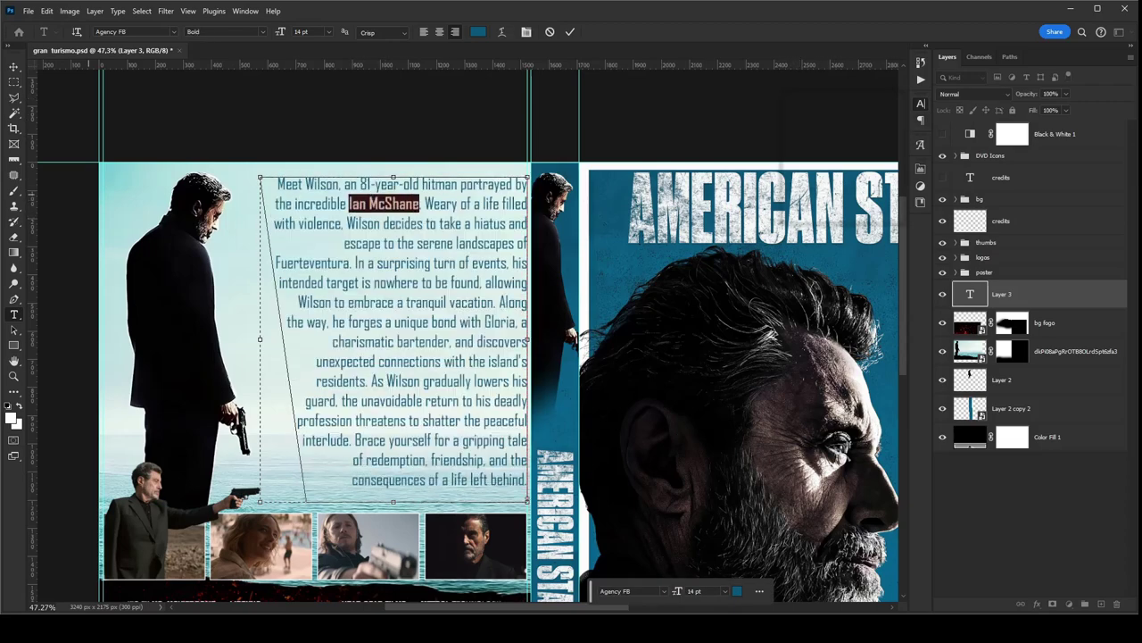
# - Justify the whole synopsis, respace the bartender and redemption lines, and commit it
pyautogui.hotkey('ctrl', 'a')
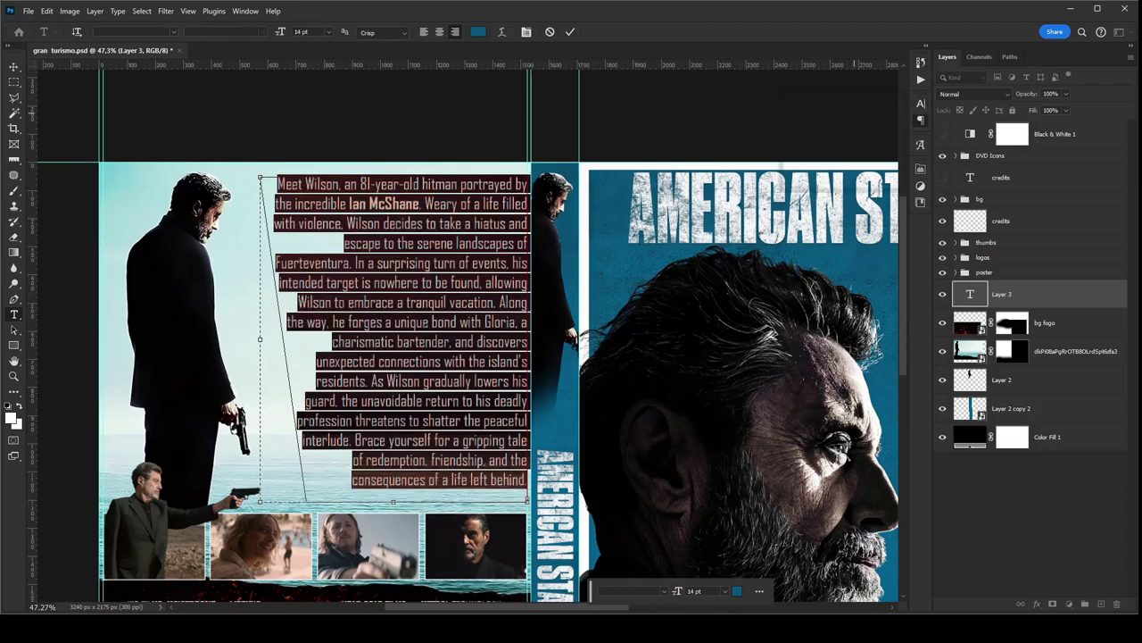
pyautogui.hotkey('ctrl', 'shift', 'j')
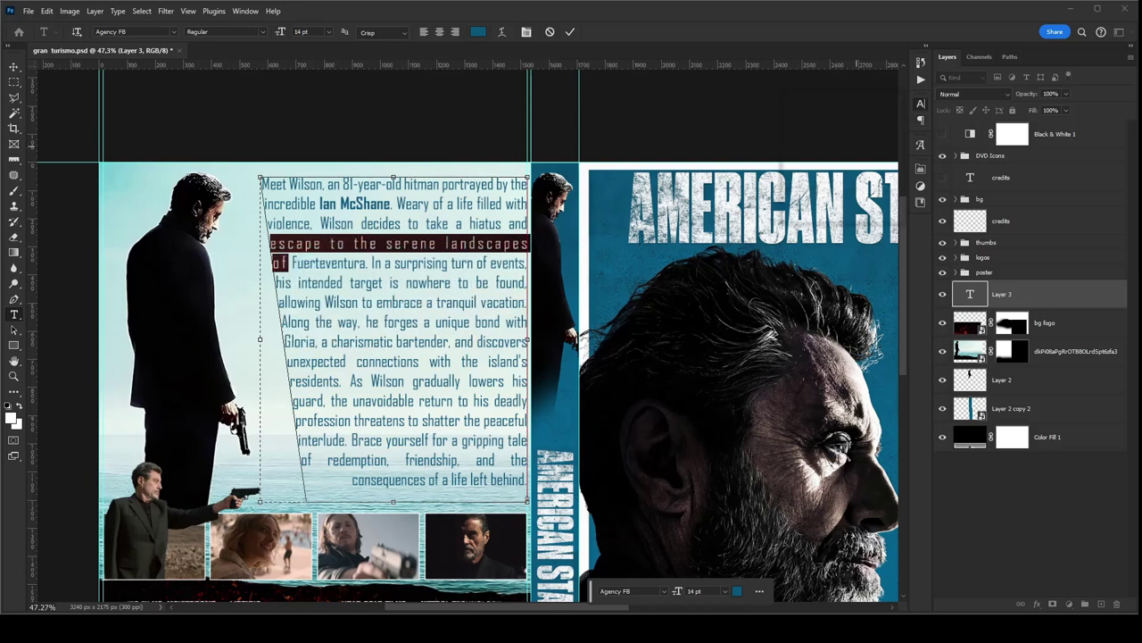
pyautogui.moveTo(284, 342); pyautogui.dragTo(518, 342)
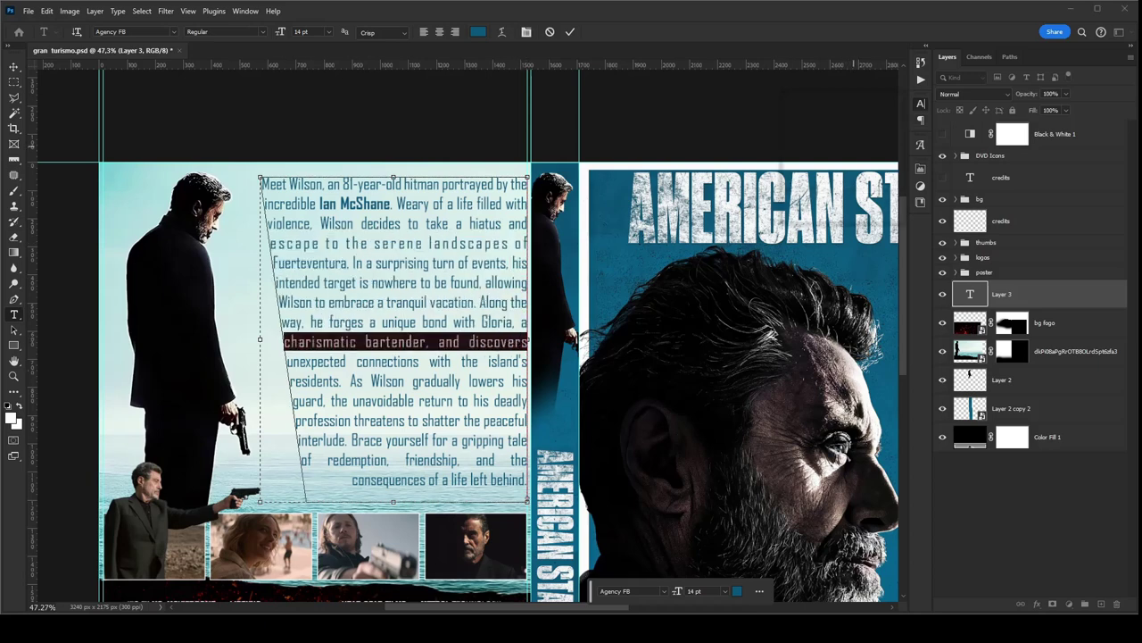
pyautogui.tripleClick(410, 460)
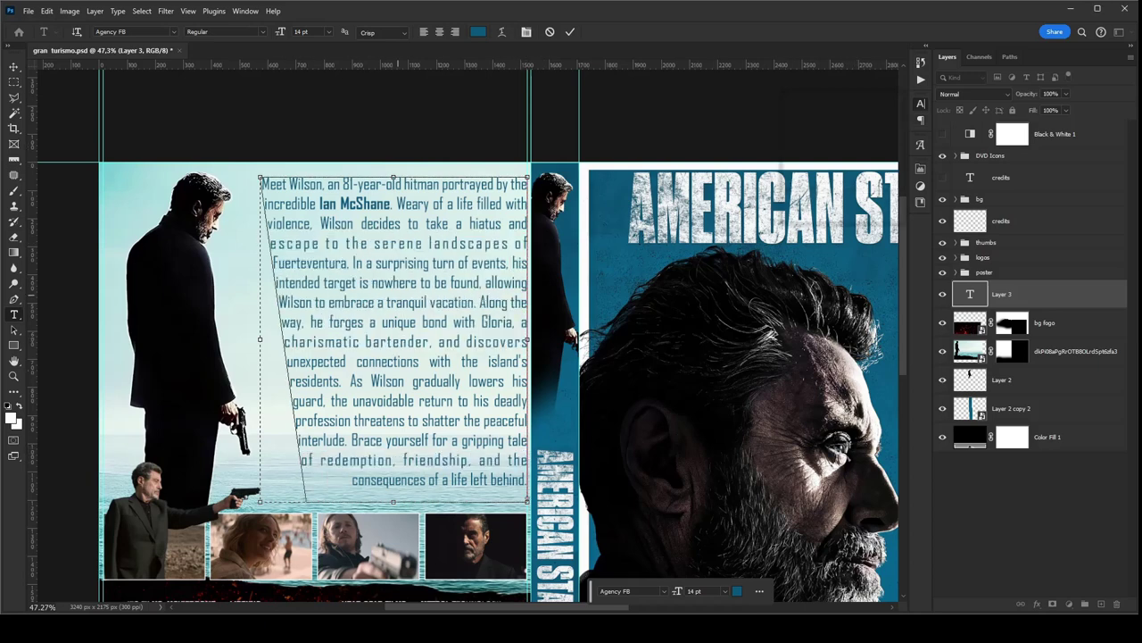
pyautogui.hotkey('ctrl', 'Return')
pyautogui.press('v')
pyautogui.hotkey('ctrl', '0')
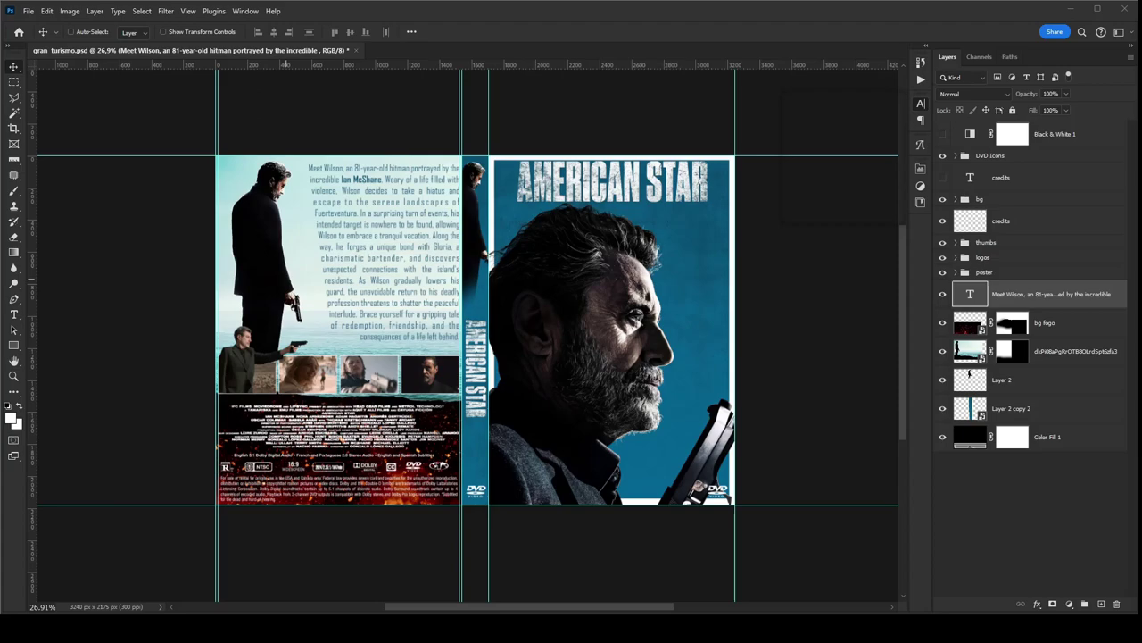
# - Add the actor's name on the front cover and move it under the AMERICAN STAR title
pyautogui.press('t')
pyautogui.click(622, 439)
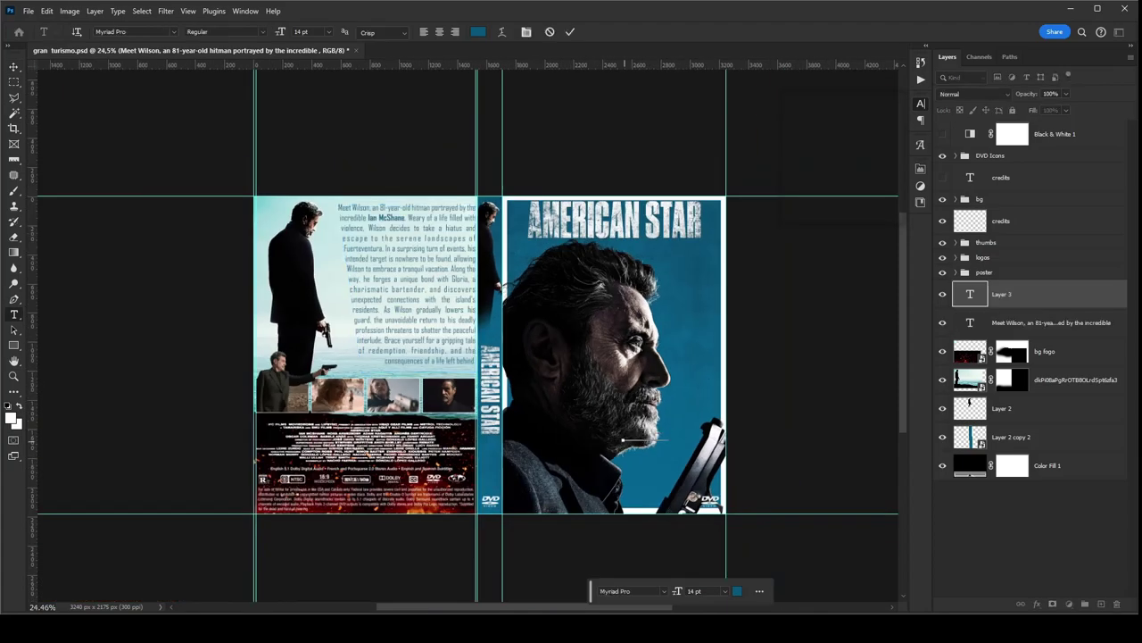
pyautogui.hotkey('ctrl', 'Return')
pyautogui.press('v')
pyautogui.scroll(2, 538, 356)
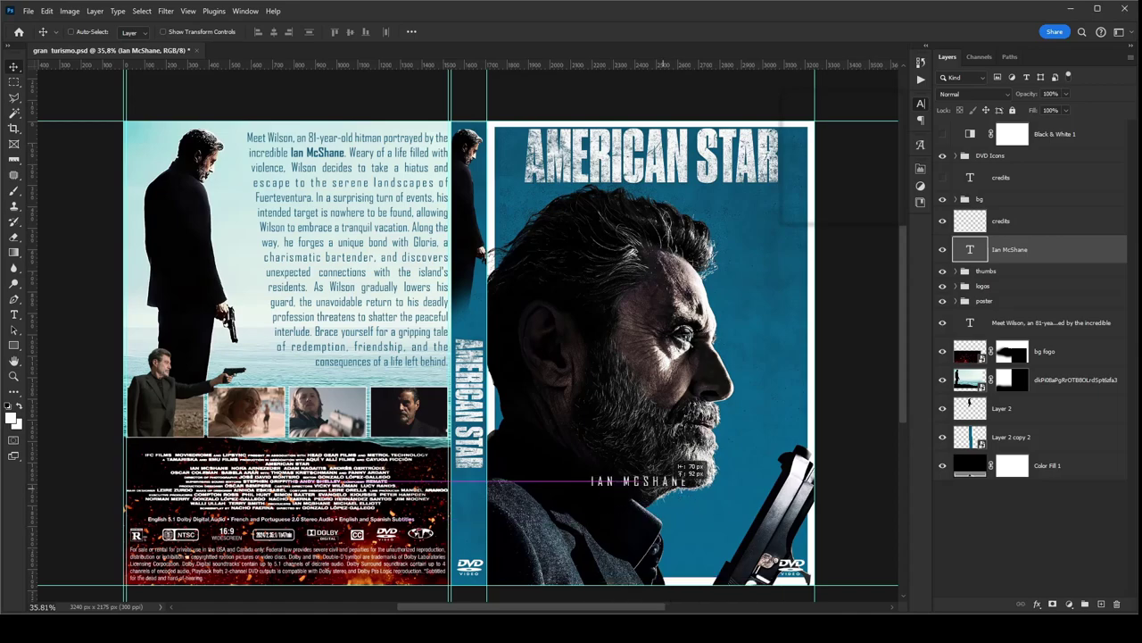
pyautogui.moveTo(643, 500); pyautogui.dragTo(731, 189)
# - Duplicate a logo layer and offset the copy slightly
pyautogui.scroll(3, 643, 223)
pyautogui.scroll(-4, 643, 224)
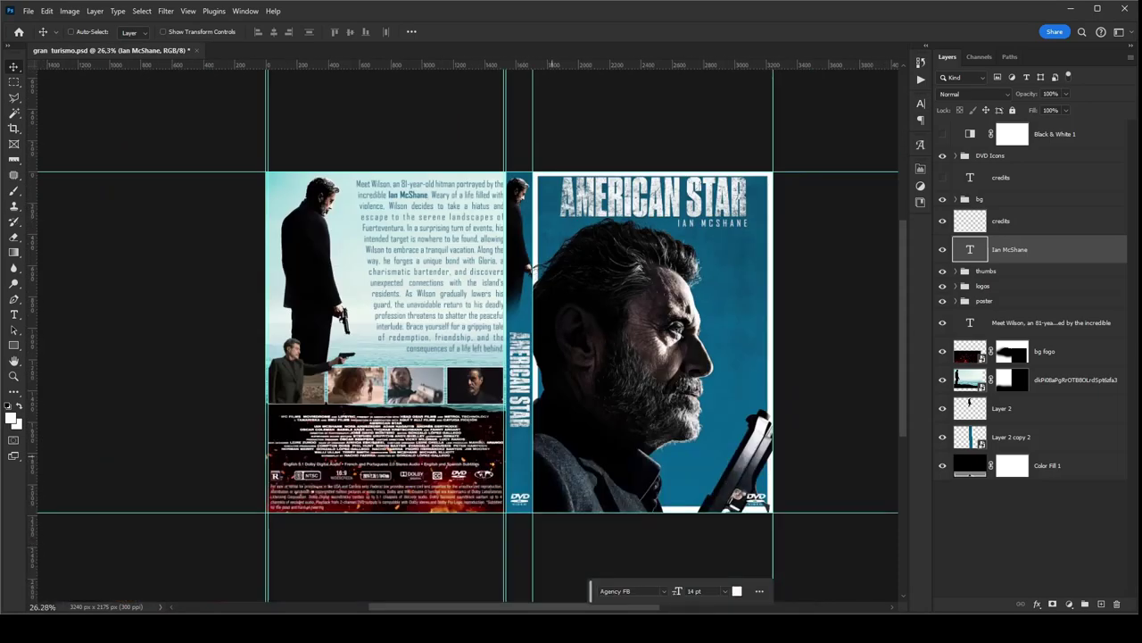
pyautogui.moveTo(520, 392); pyautogui.dragTo(516, 393)
pyautogui.scroll(2, 516, 392)
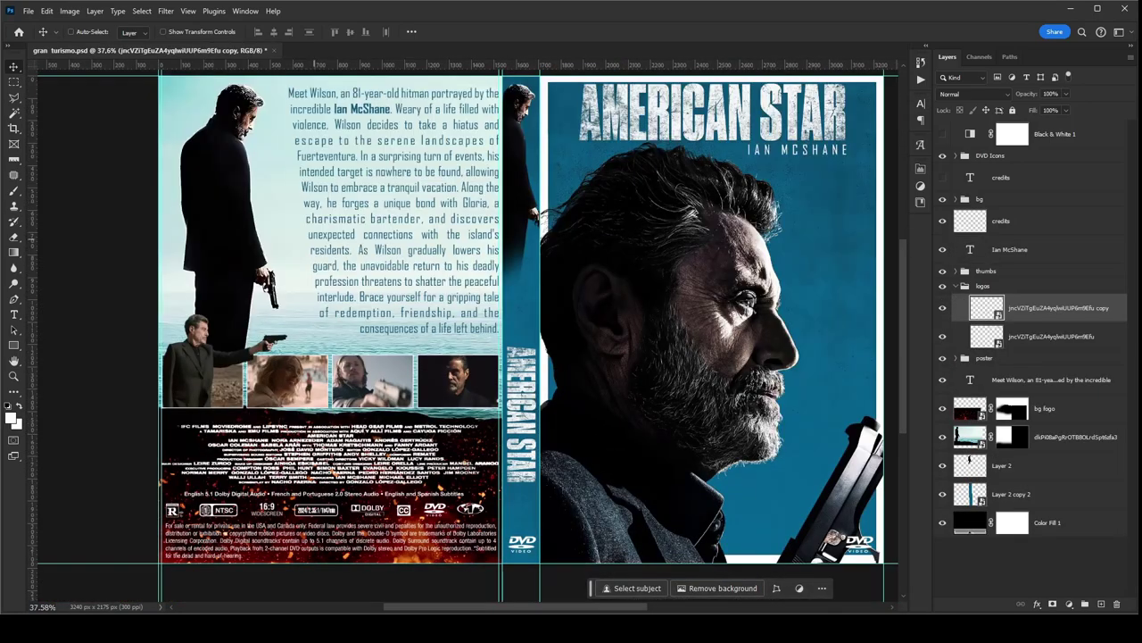
# - Clip the thumbs group's Levels adjustment to the gunman cutout and hide the guides
pyautogui.scroll(-2, 345, 174)
pyautogui.click(1028, 292)
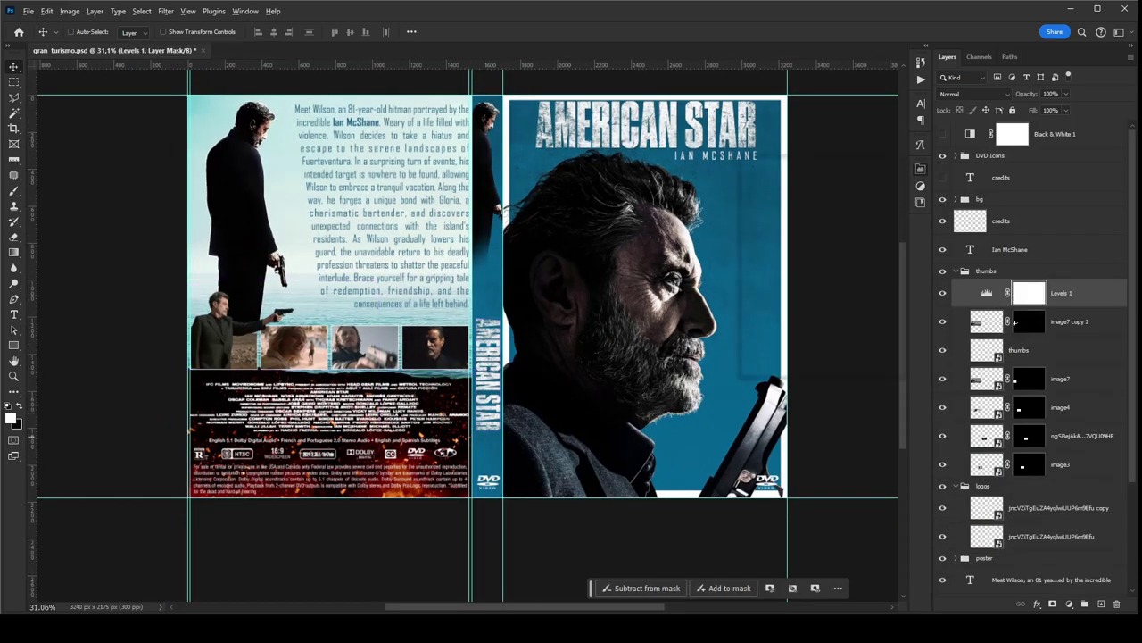
pyautogui.hotkey('ctrl', 'alt', 'g')
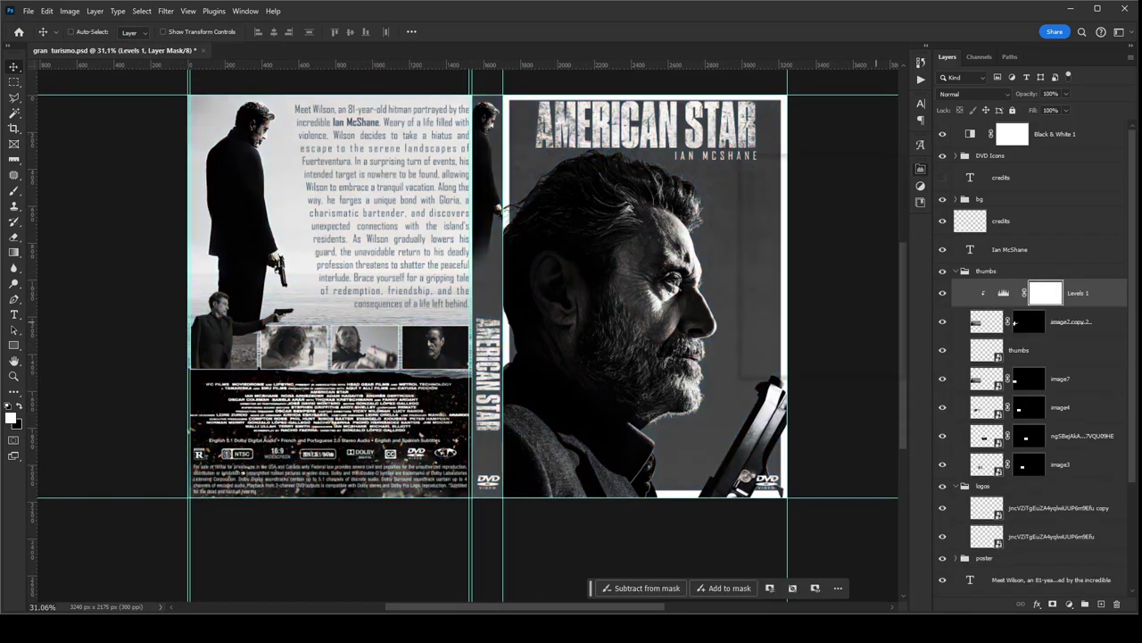
pyautogui.hotkey('ctrl', 'z')
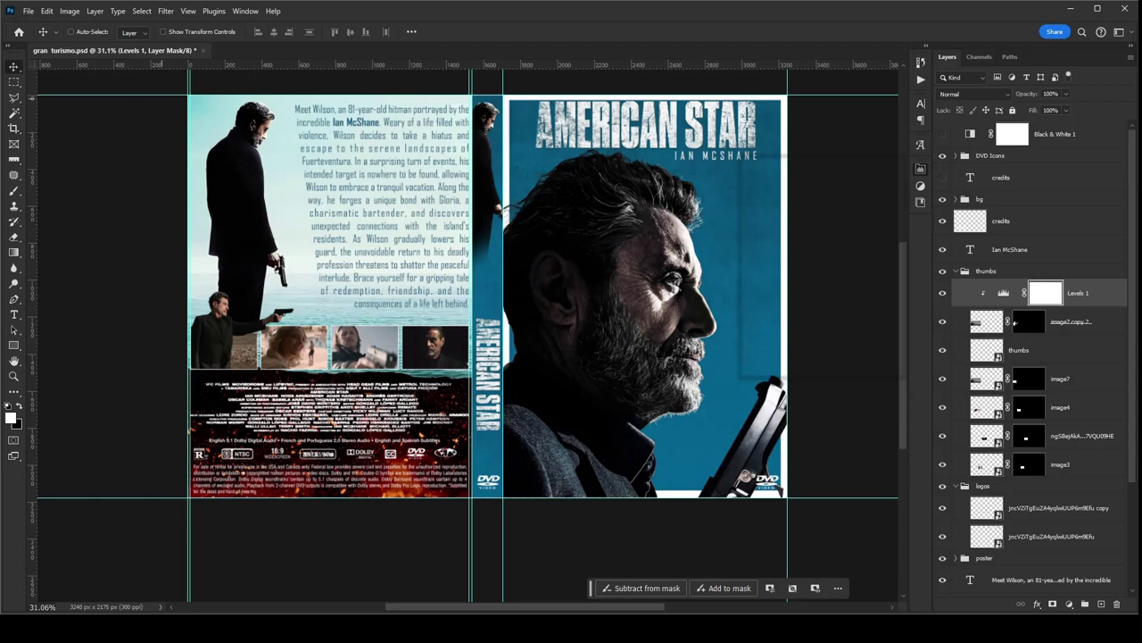
pyautogui.hotkey('ctrl', ';')
pyautogui.hotkey('alt', ',')
pyautogui.scroll(1, 486, 337)
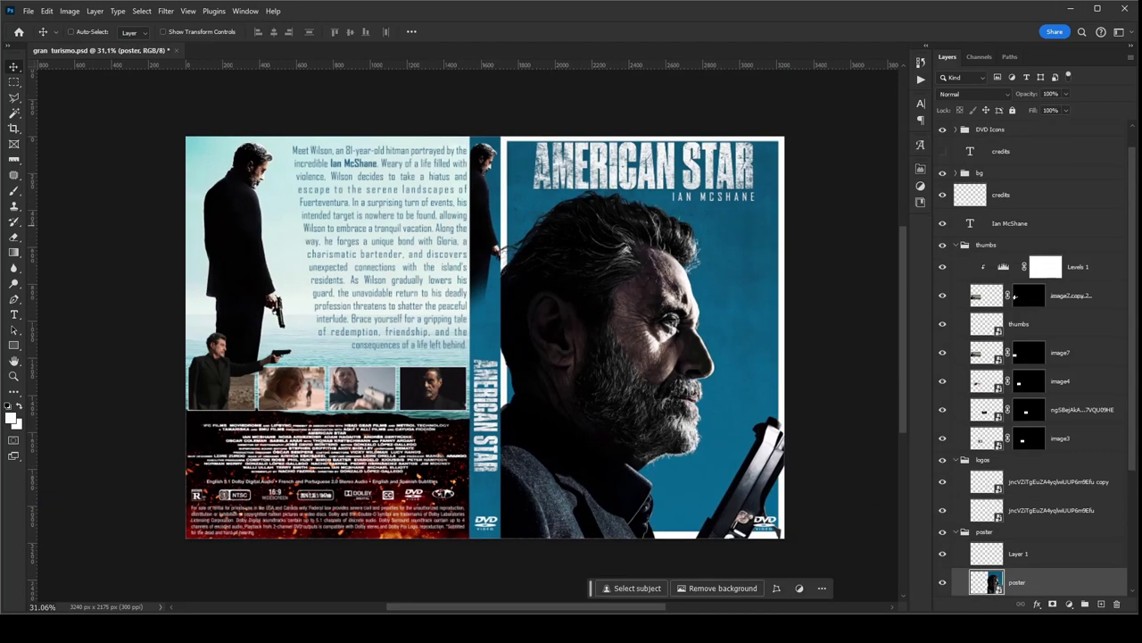